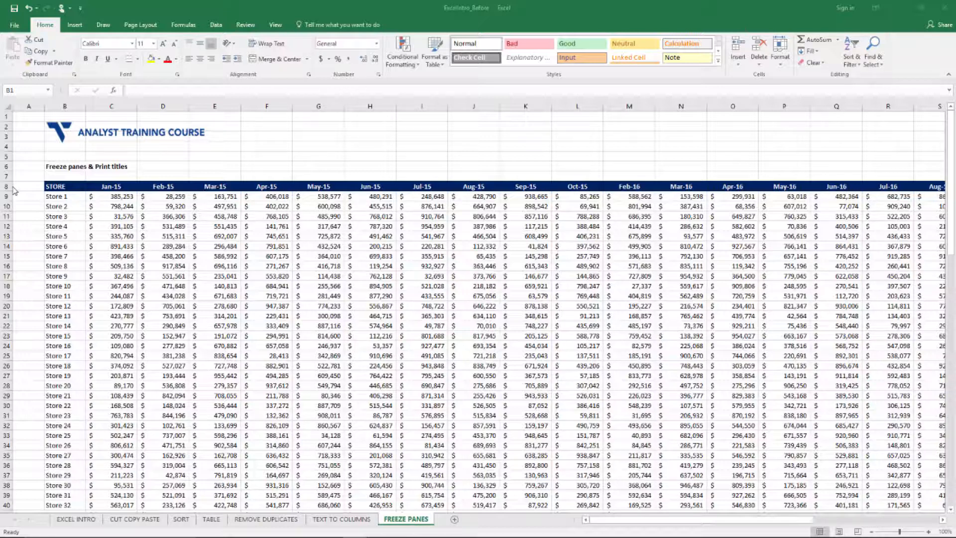
# - Examine the store list in column B from the STORE header down to the TOTAL row and back up
pyautogui.click(174, 213)
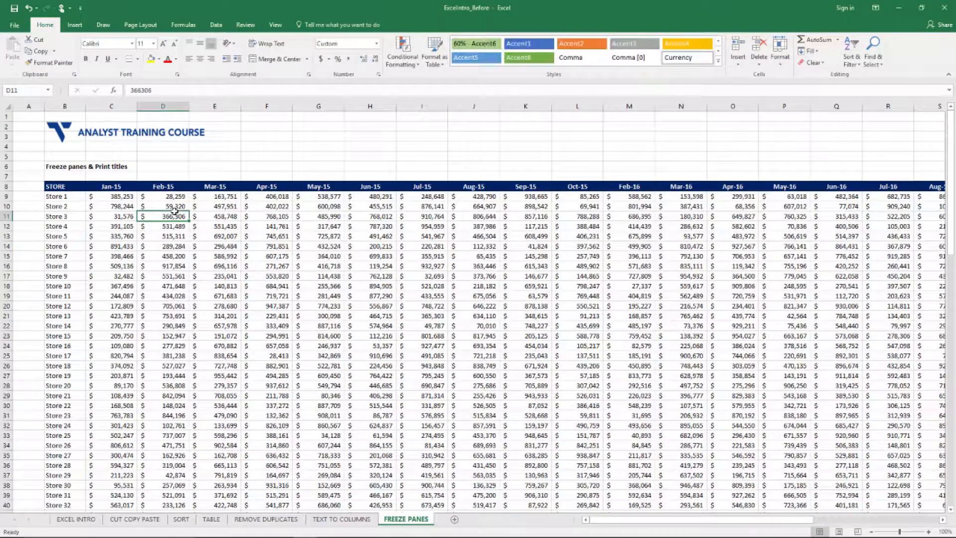
pyautogui.press('Left')
pyautogui.press('Up')
pyautogui.press('Up')
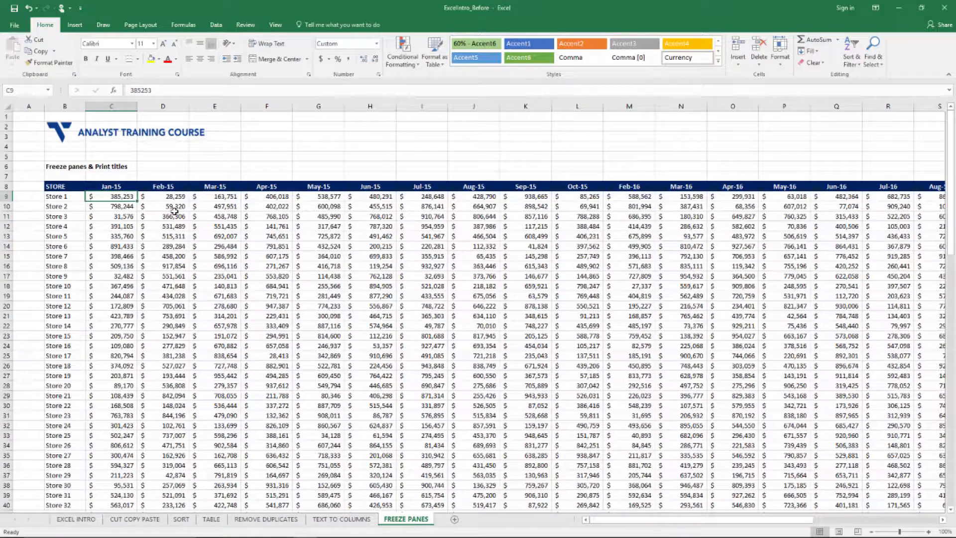
pyautogui.press('Up')
pyautogui.press('Left')
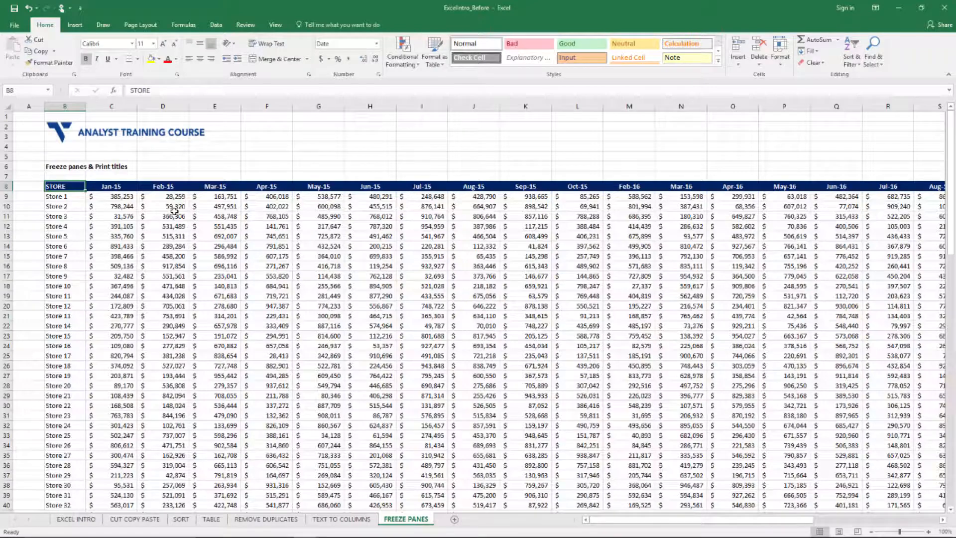
pyautogui.hotkey('ctrl', 'Down')
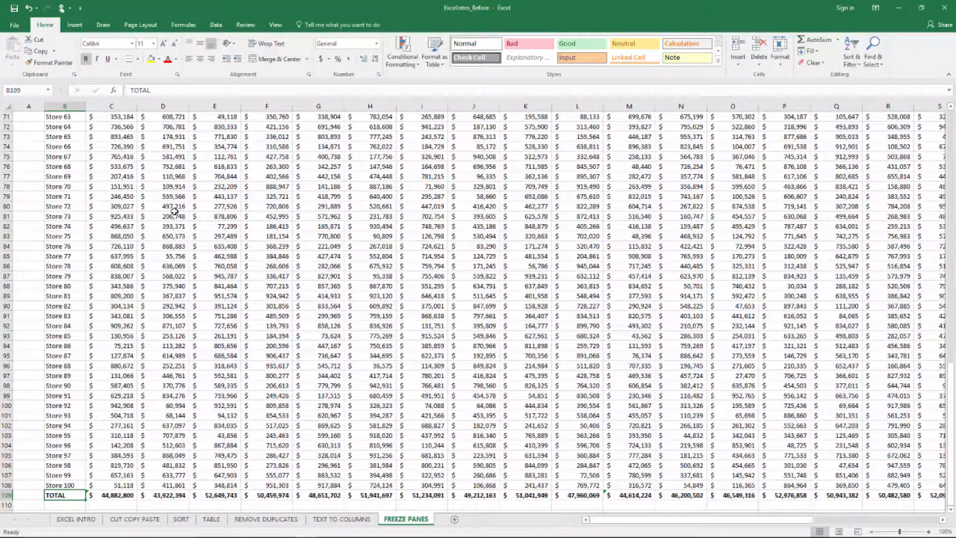
pyautogui.press('Up')
pyautogui.hotkey('ctrl', 'Up')
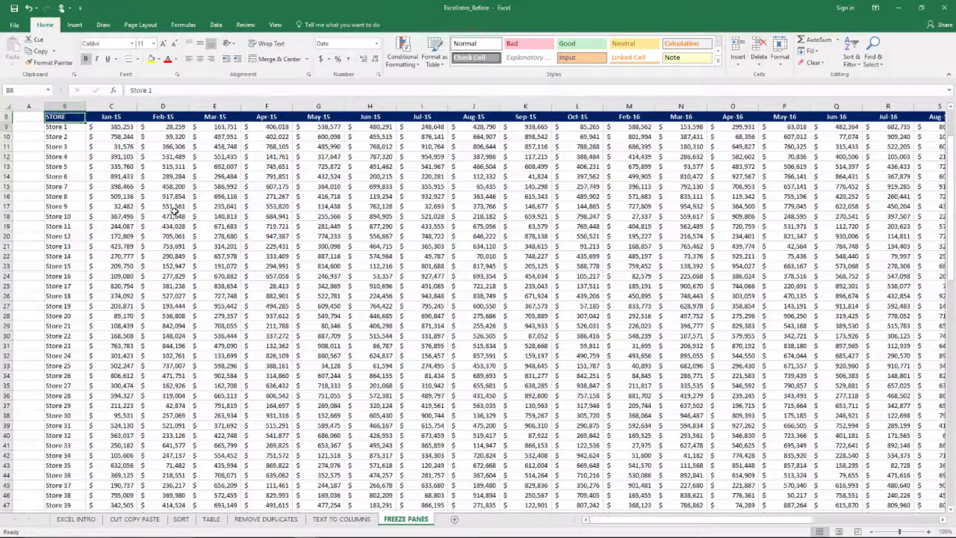
pyautogui.hotkey('ctrl', 'Up')
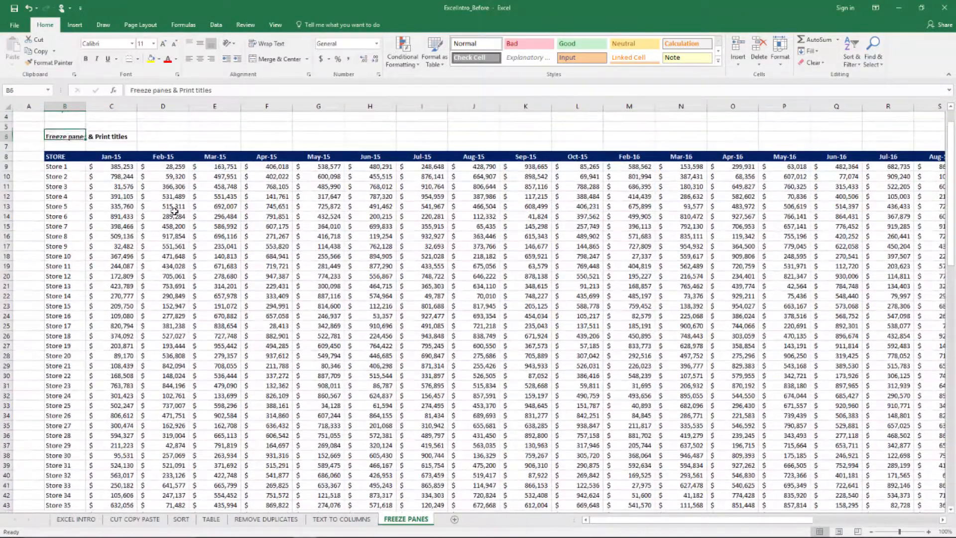
# - Examine the month headers in row 8 from Jan-15 to May-17 and return to Jan-15
pyautogui.press('Down')
pyautogui.press('Down')
pyautogui.press('Right')
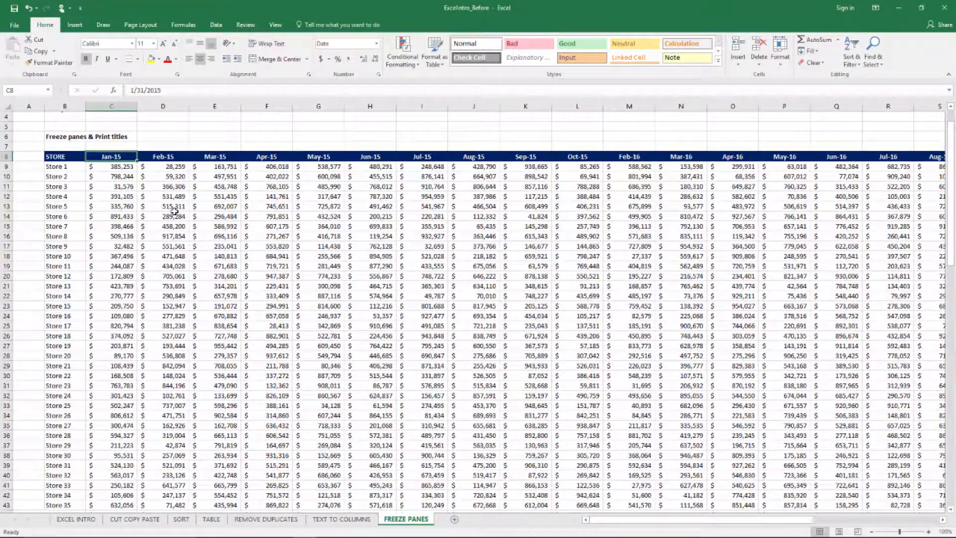
pyautogui.hotkey('ctrl', 'Right')
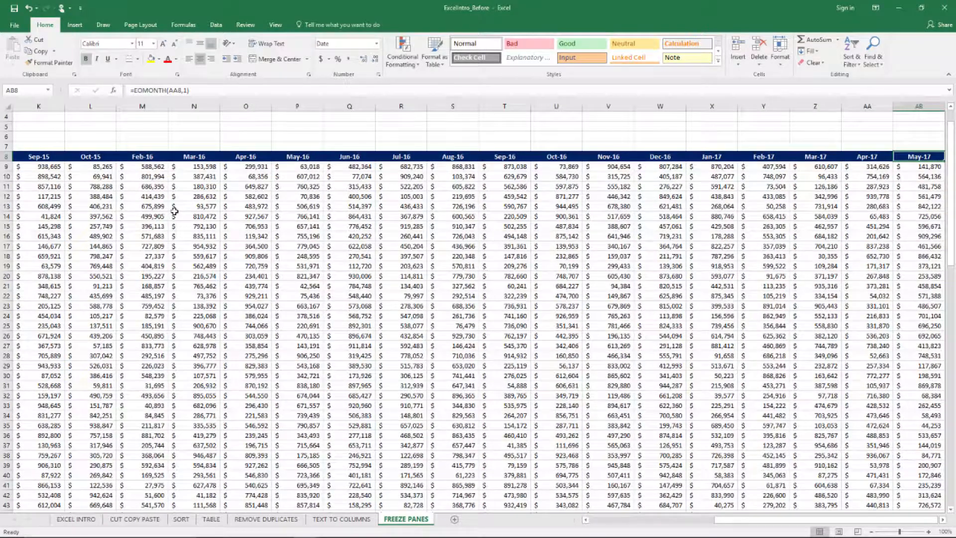
pyautogui.press('Right')
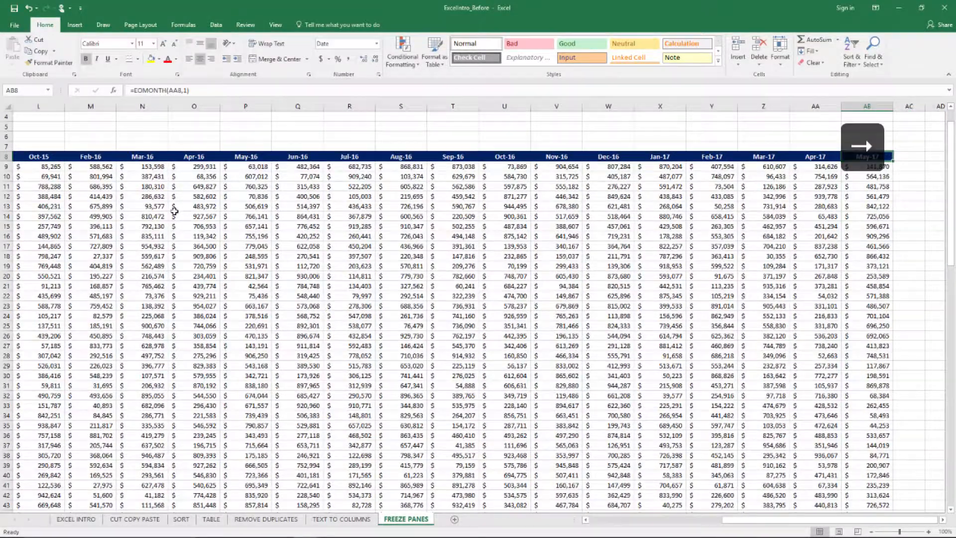
pyautogui.hotkey('ctrl', 'Left')
pyautogui.press('Right')
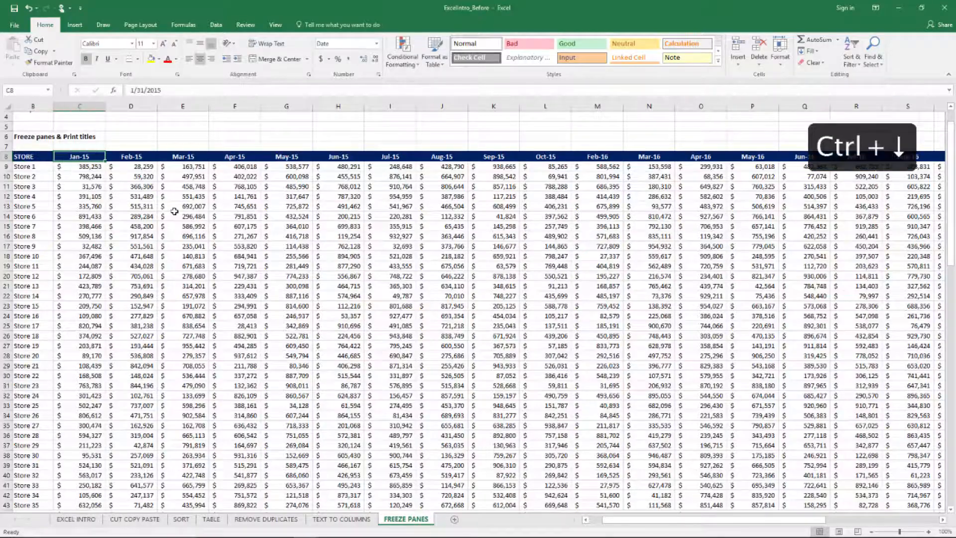
# - View the May-17 total at the end of the last month column, and return to the STORE header
pyautogui.hotkey('ctrl', 'Right')
pyautogui.press('Down')
pyautogui.hotkey('ctrl', 'Down')
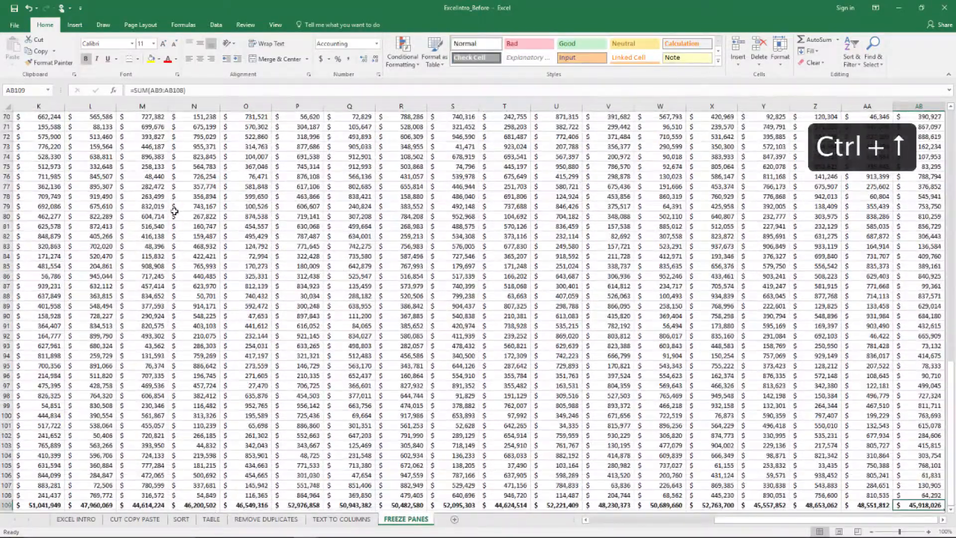
pyautogui.hotkey('ctrl', 'Left')
pyautogui.hotkey('ctrl', 'Up')
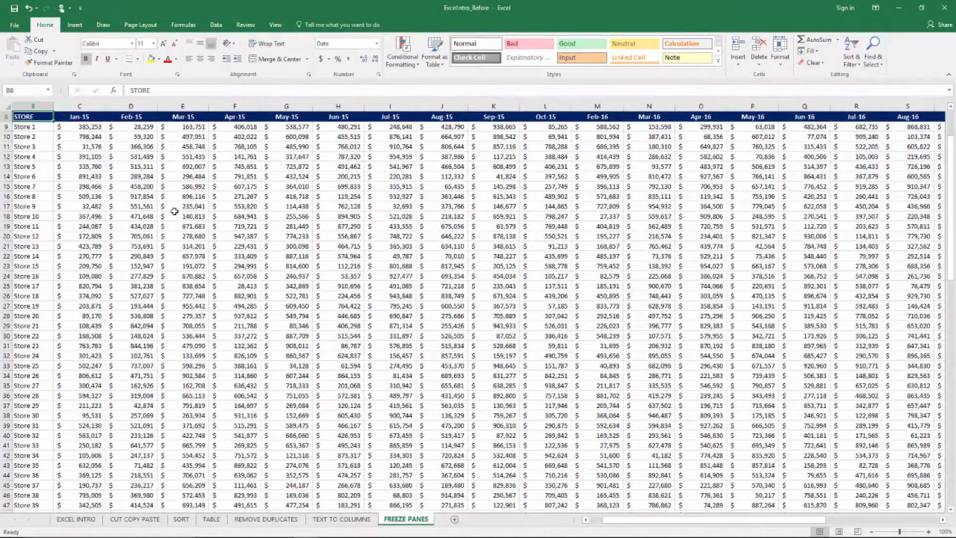
# - Check the table's extent across to the last month and down to the TOTAL row, ending on the STORE header
pyautogui.hotkey('ctrl', 'Right')
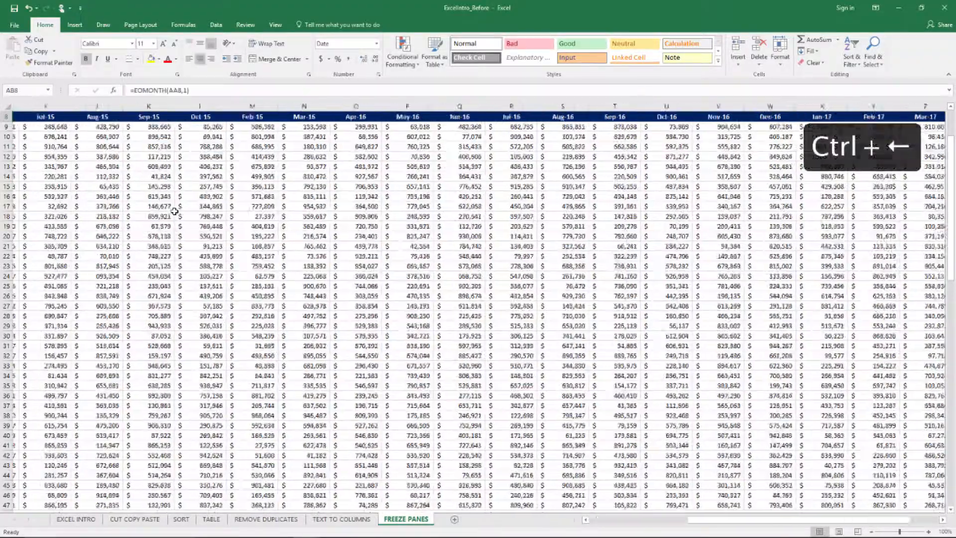
pyautogui.hotkey('ctrl', 'Left')
pyautogui.hotkey('ctrl', 'Down')
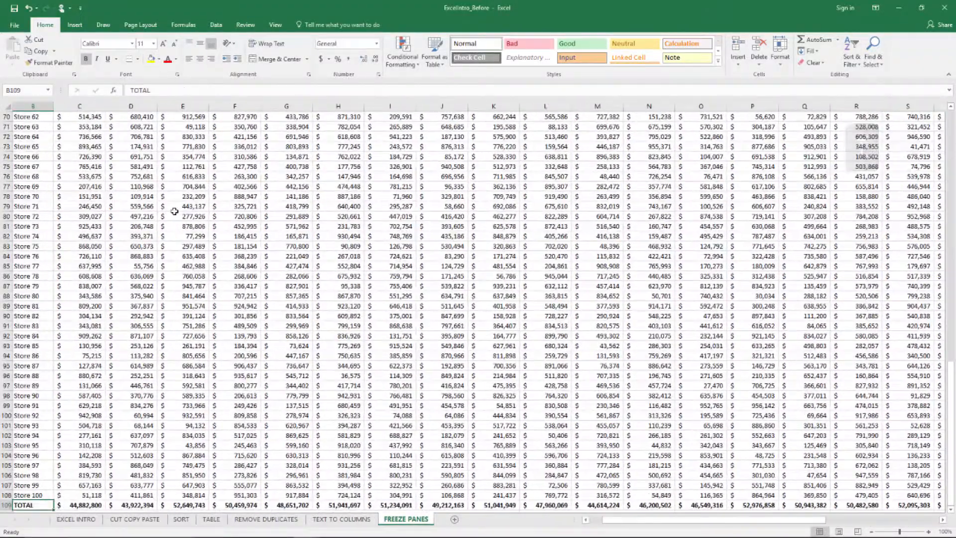
pyautogui.hotkey('ctrl', 'Up')
pyautogui.hotkey('ctrl', 'Up')
pyautogui.hotkey('ctrl', 'Up')
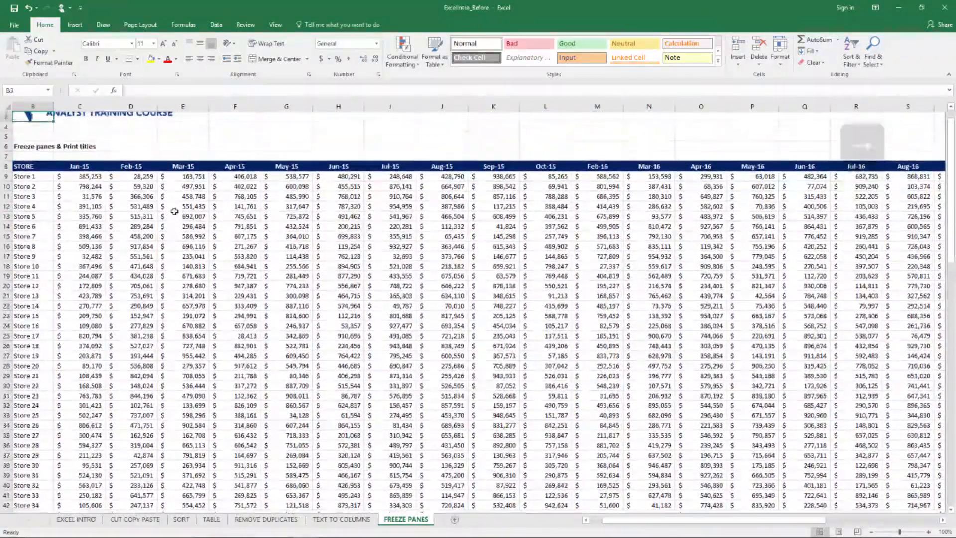
pyautogui.hotkey('ctrl', 'Down')
pyautogui.hotkey('ctrl', 'Down')
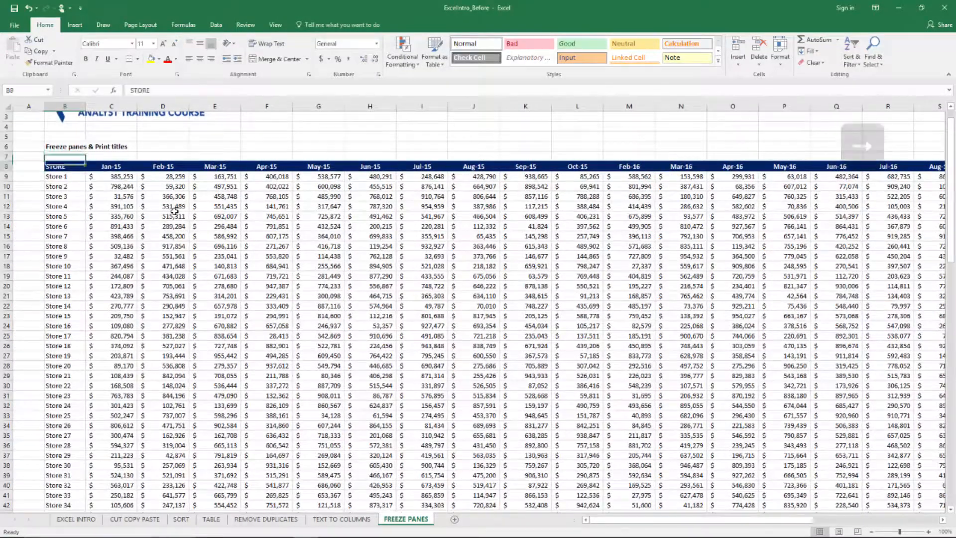
# - Go through the month headers in row 8 one by one from STORE to May-17
pyautogui.press('Right')
pyautogui.press('Right')
pyautogui.press('Right')
pyautogui.press('Right')
pyautogui.press('Right')
pyautogui.press('Right')
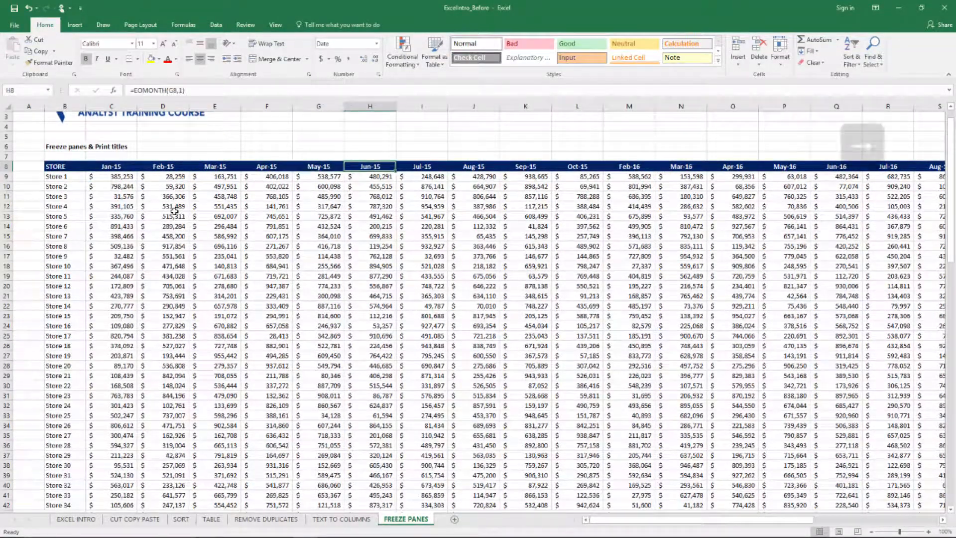
pyautogui.press('Right')
pyautogui.press('Right')
pyautogui.press('Right')
pyautogui.press('Right')
pyautogui.press('Right')
pyautogui.press('Right')
pyautogui.press('Right')
pyautogui.press('Right')
pyautogui.press('Right')
pyautogui.press('Right')
pyautogui.press('Right')
pyautogui.press('Right')
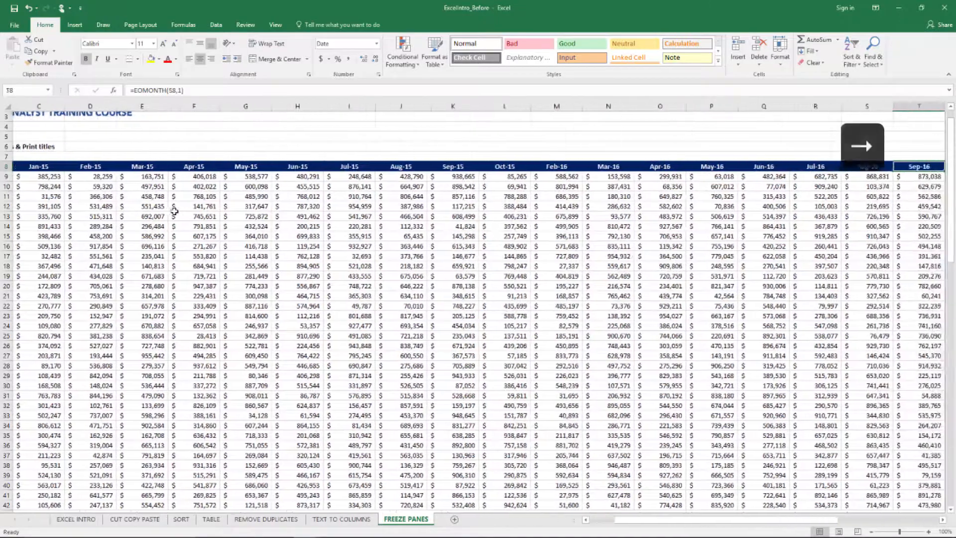
pyautogui.press('Right')
pyautogui.press('Right')
pyautogui.press('Right')
pyautogui.press('Right')
pyautogui.press('Right')
pyautogui.press('Right')
pyautogui.press('Right')
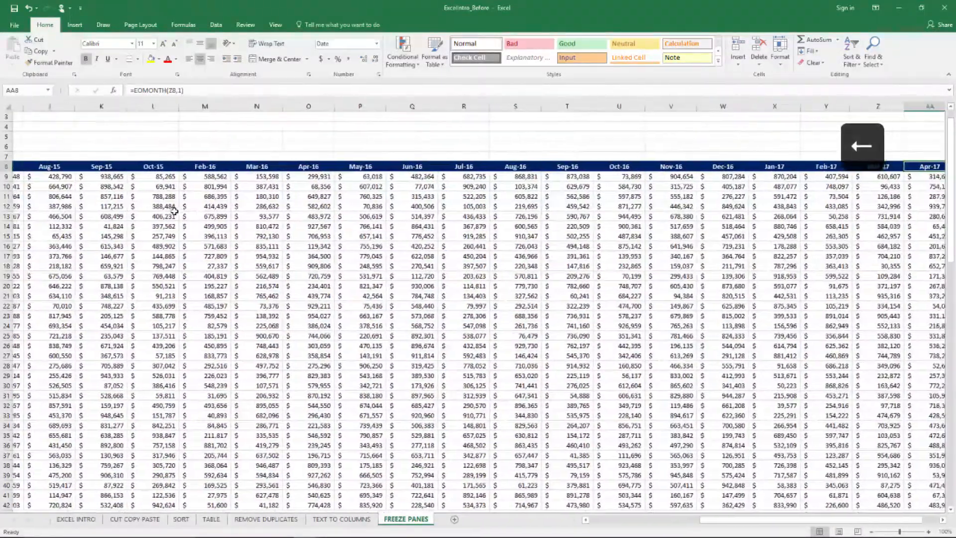
pyautogui.press('Right')
# - Examine the May-17 column's values from row 9 down to row 42, stopping on cell AB40
pyautogui.press('Down')
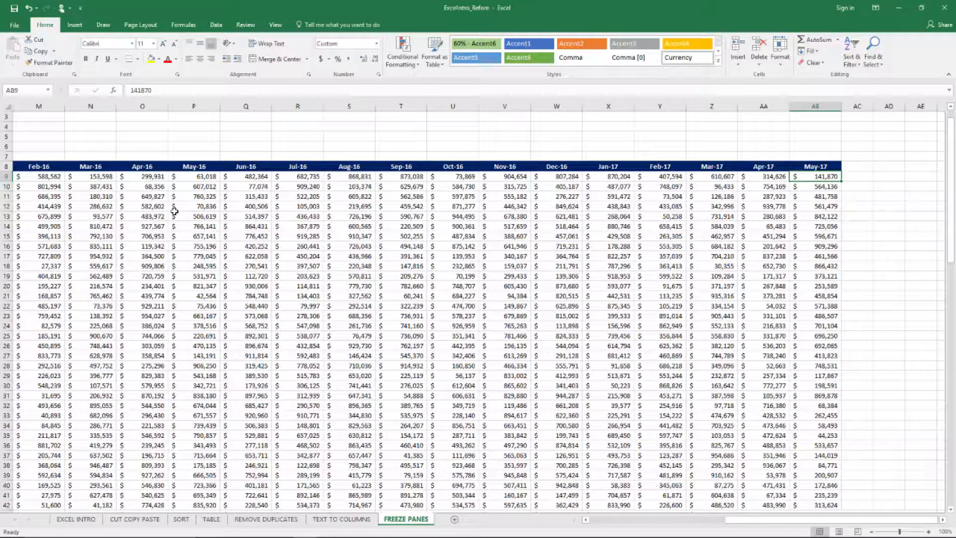
pyautogui.press('Down')
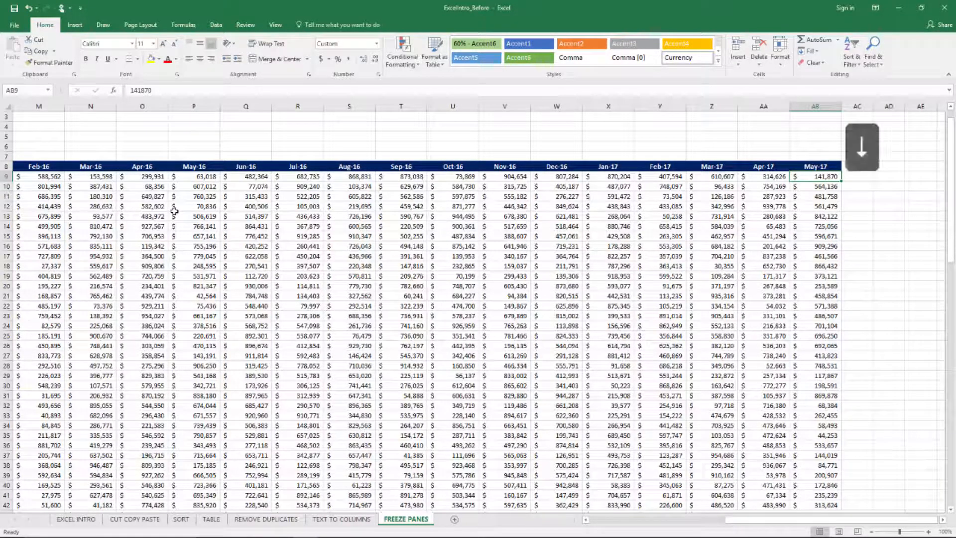
pyautogui.press('Down')
pyautogui.press('Down')
pyautogui.press('Down')
pyautogui.press('Down')
pyautogui.press('Down')
pyautogui.press('Down')
pyautogui.press('Down')
pyautogui.press('Down')
pyautogui.press('Down')
pyautogui.press('Down')
pyautogui.press('Down')
pyautogui.press('Down')
pyautogui.press('Down')
pyautogui.press('Down')
pyautogui.press('Down')
pyautogui.press('Down')
pyautogui.press('Down')
pyautogui.press('Down')
pyautogui.press('Down')
pyautogui.press('Down')
pyautogui.press('Up')
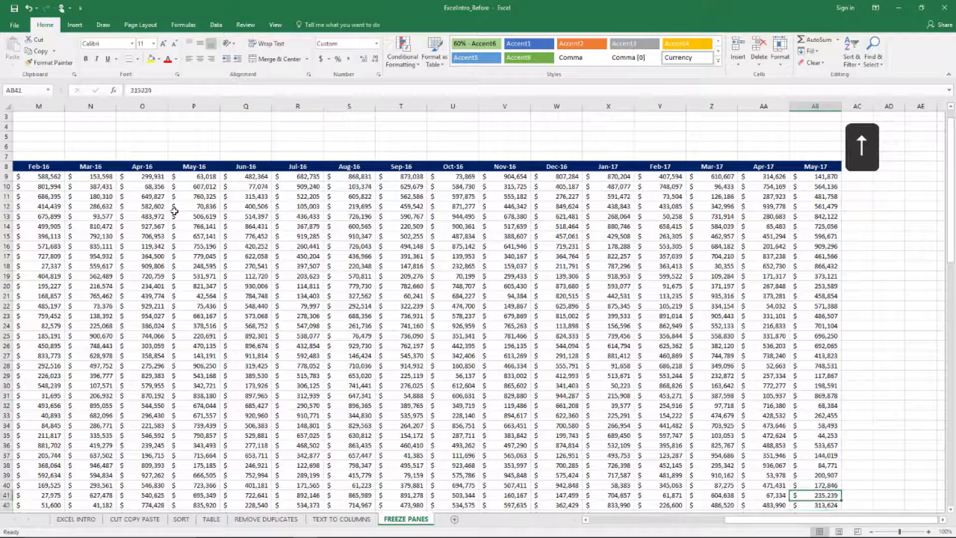
pyautogui.press('Up')
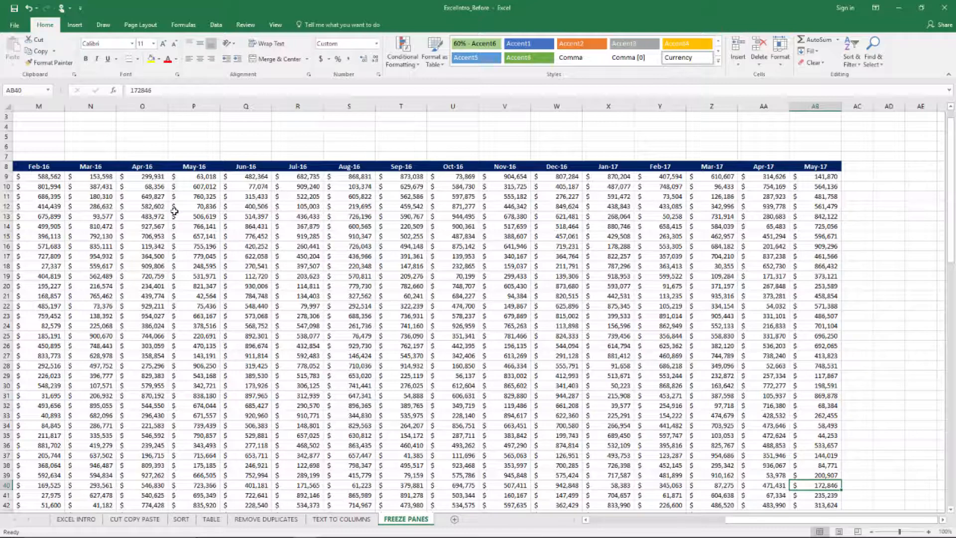
# - Find the store name for row 40 in column B and follow that row across to Jul-15
pyautogui.hotkey('ctrl', 'Left')
pyautogui.press('Left')
pyautogui.press('Right')
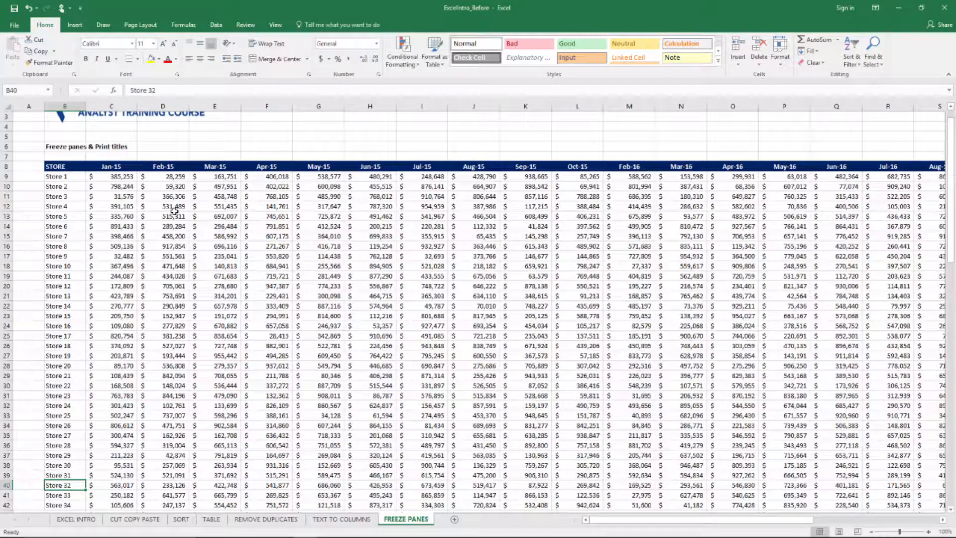
pyautogui.press('Right')
pyautogui.press('Right')
pyautogui.press('Right')
pyautogui.press('Right')
pyautogui.press('Right')
pyautogui.press('Right')
pyautogui.press('Right')
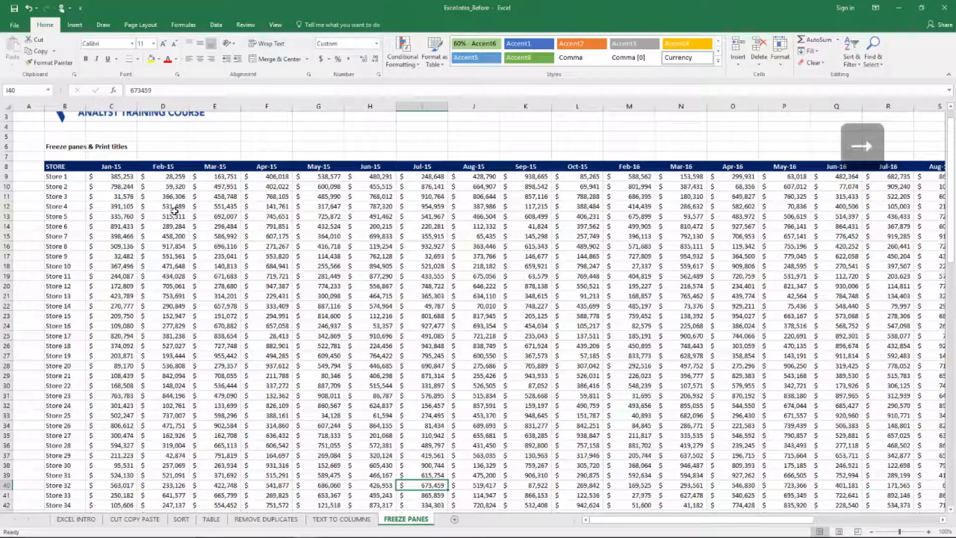
# - Follow the Store 1 values in row 9 across from Jul-15 to Oct-16
pyautogui.hotkey('ctrl', 'Up')
pyautogui.press('Down')
pyautogui.press('Right')
pyautogui.press('Right')
pyautogui.press('Right')
pyautogui.press('Right')
pyautogui.press('Right')
pyautogui.press('Right')
pyautogui.press('Right')
pyautogui.press('Right')
pyautogui.press('Right')
pyautogui.press('Right')
pyautogui.press('Right')
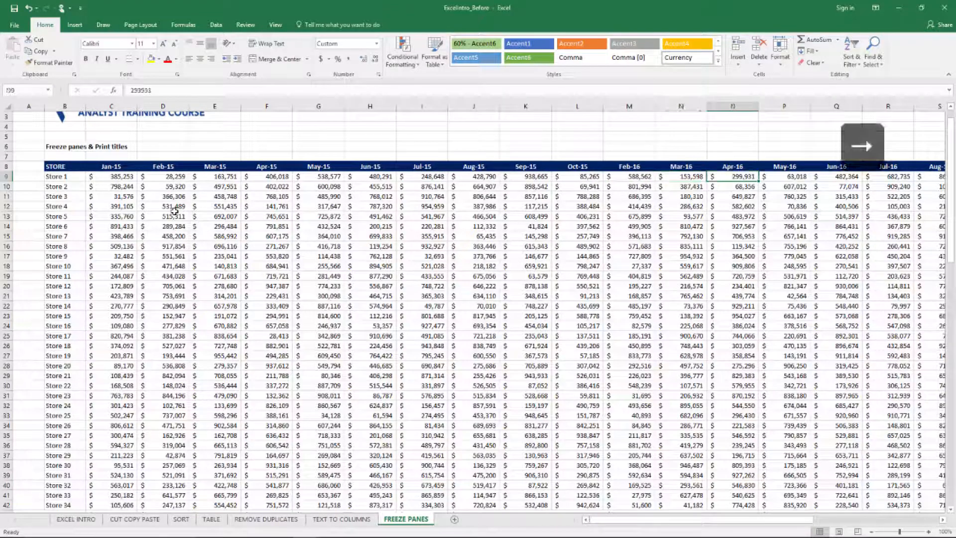
# - Follow the row 11 values to the end of the table and view the May-17 total in AB109
pyautogui.press('Right')
pyautogui.press('Right')
pyautogui.press('Right')
pyautogui.press('Right')
pyautogui.press('Right')
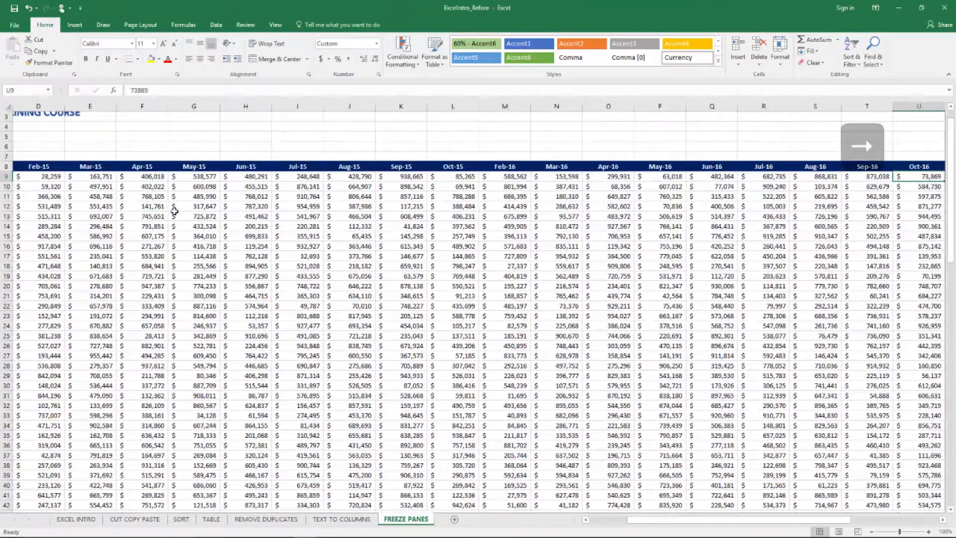
pyautogui.press('Down')
pyautogui.press('Down')
pyautogui.press('Right')
pyautogui.press('Right')
pyautogui.press('Right')
pyautogui.press('Right')
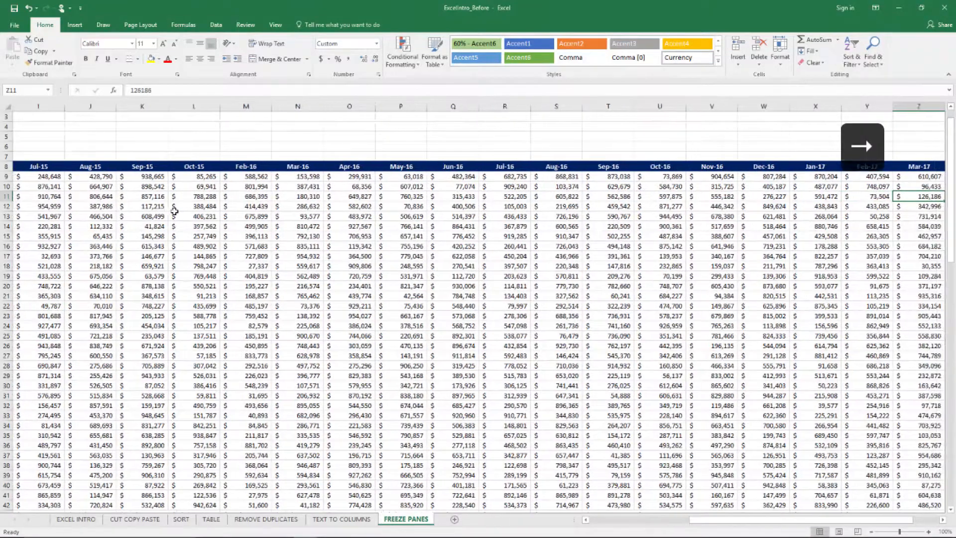
pyautogui.hotkey('ctrl', 'Down')
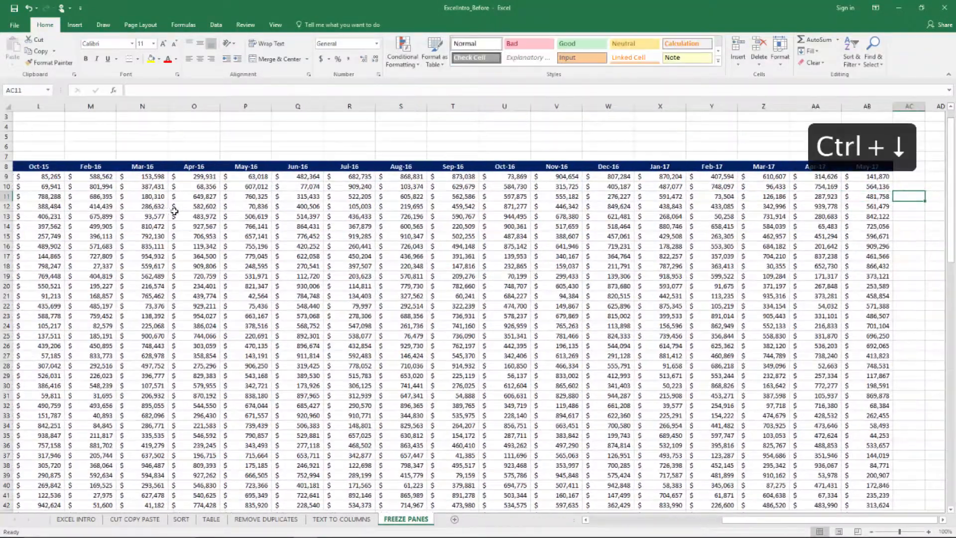
# - Examine the values just above the totals and trace row 104 back to its store name in column B
pyautogui.press('Up')
pyautogui.press('Up')
pyautogui.press('Up')
pyautogui.press('Up')
pyautogui.press('Up')
pyautogui.press('Up')
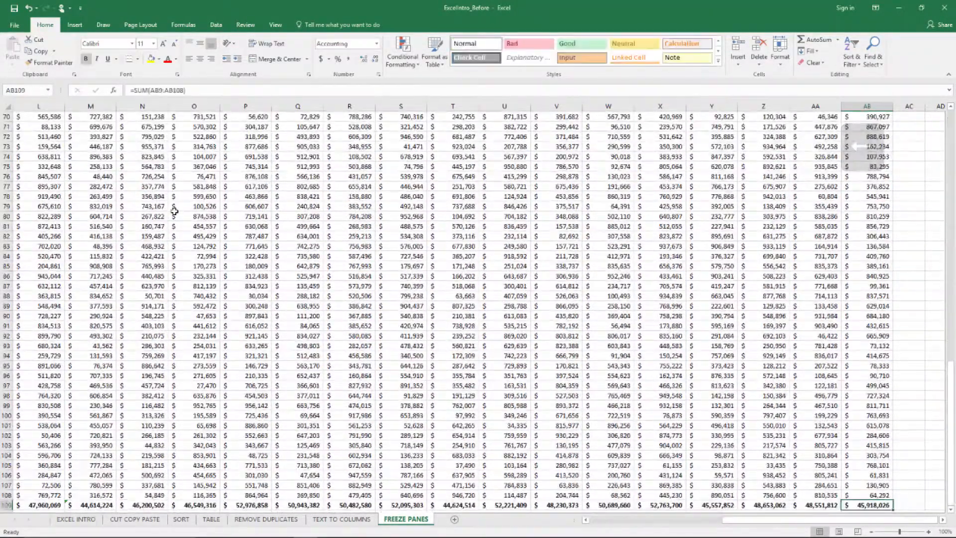
pyautogui.press('Left')
pyautogui.press('Left')
pyautogui.press('Left')
pyautogui.press('Left')
pyautogui.press('Left')
pyautogui.press('Left')
pyautogui.press('Left')
pyautogui.press('Left')
pyautogui.press('Left')
pyautogui.press('Left')
pyautogui.press('Left')
pyautogui.press('Left')
pyautogui.press('Left')
pyautogui.press('Left')
pyautogui.press('Left')
pyautogui.press('Left')
pyautogui.press('Left')
pyautogui.press('Left')
pyautogui.press('Left')
pyautogui.press('Left')
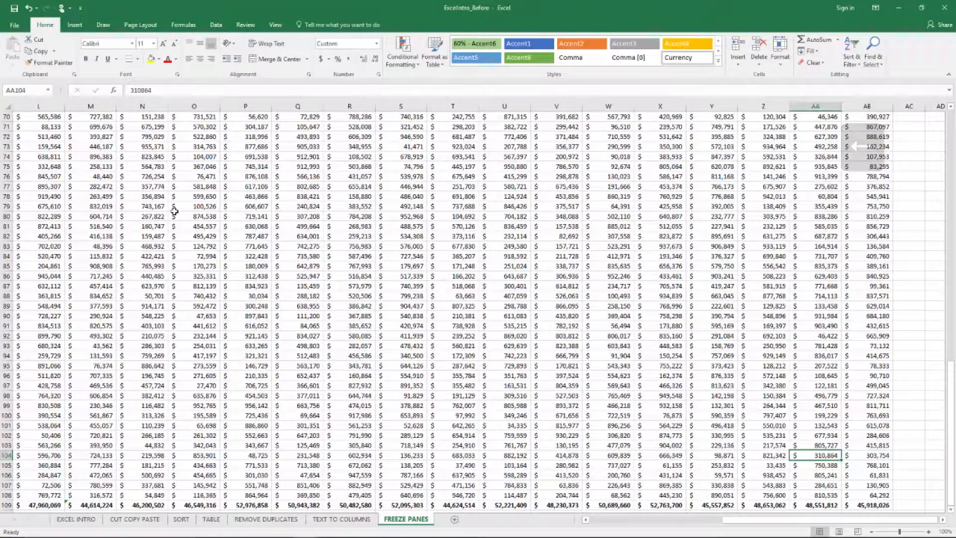
pyautogui.press('Right')
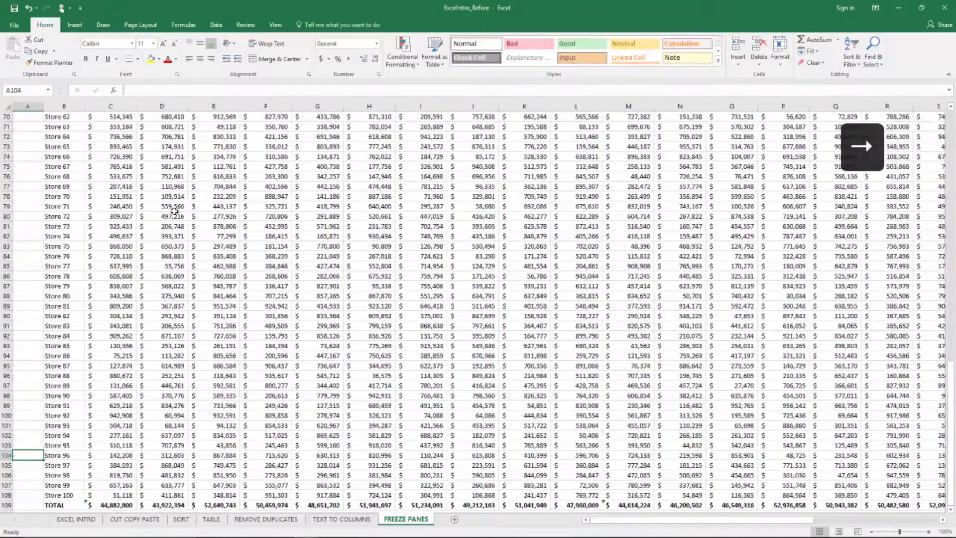
pyautogui.hotkey('ctrl', 'Left')
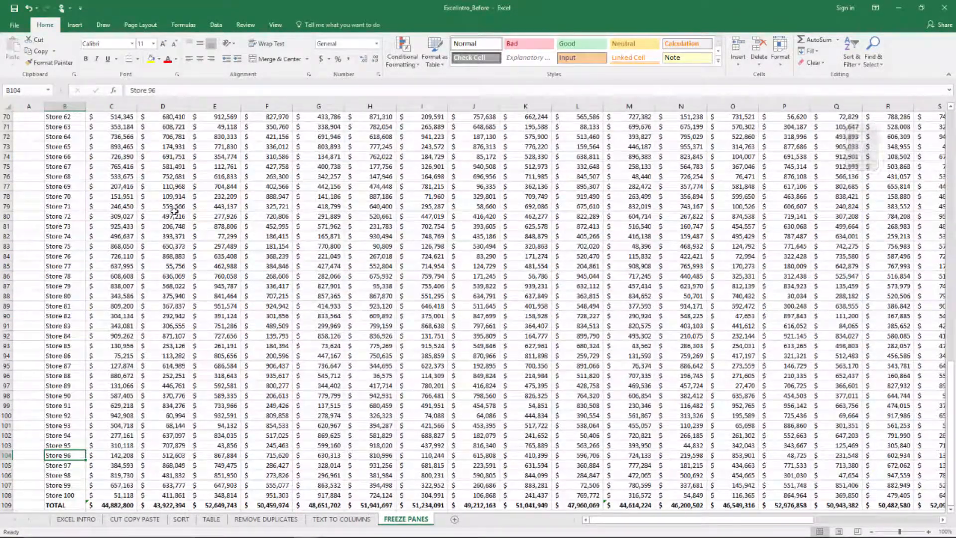
# - Return to cell B1 at the top of the sheet
pyautogui.hotkey('ctrl', 'Up')
pyautogui.hotkey('ctrl', 'Up')
pyautogui.hotkey('ctrl', 'Up')
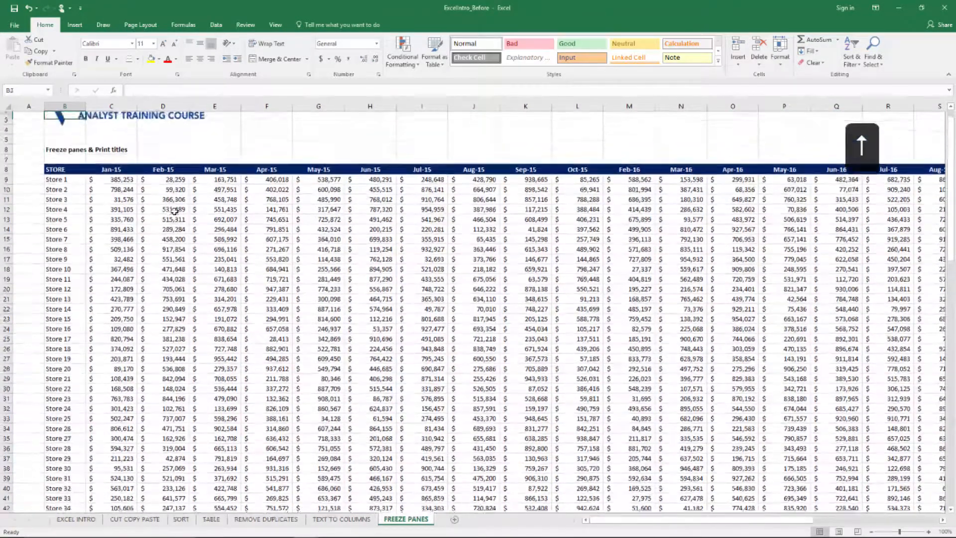
pyautogui.hotkey('ctrl', 'Up')
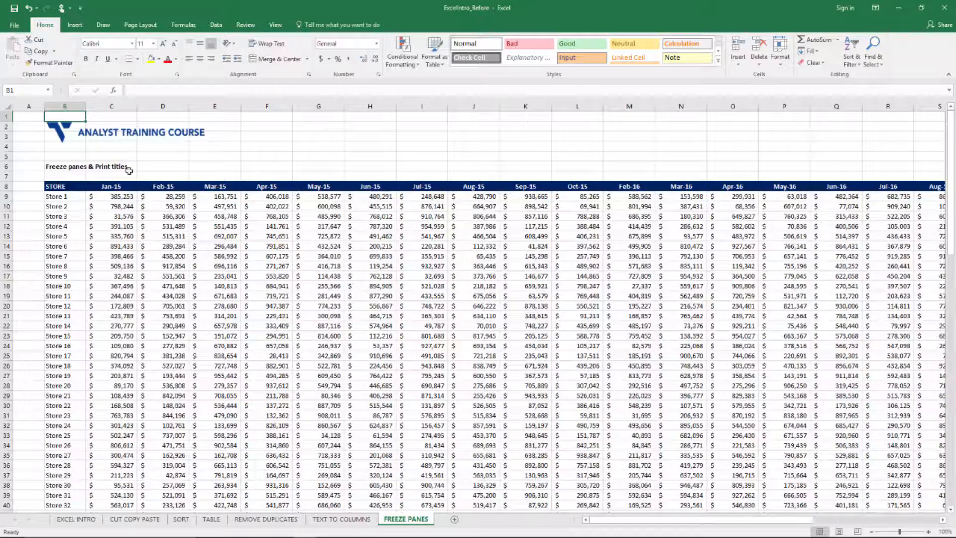
# - Freeze the store-name column by applying Freeze Panes with column C selected
pyautogui.click(111, 105)
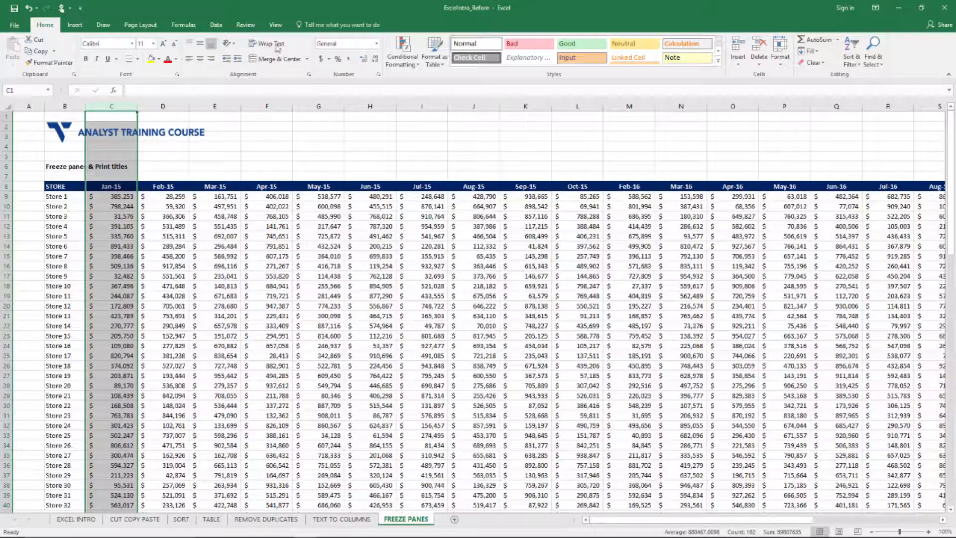
pyautogui.click(277, 28)
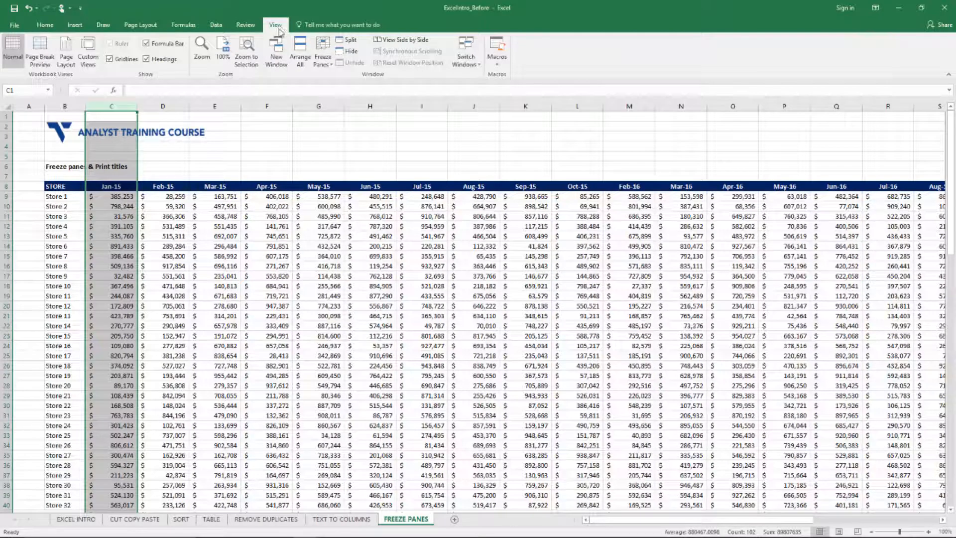
pyautogui.click(326, 58)
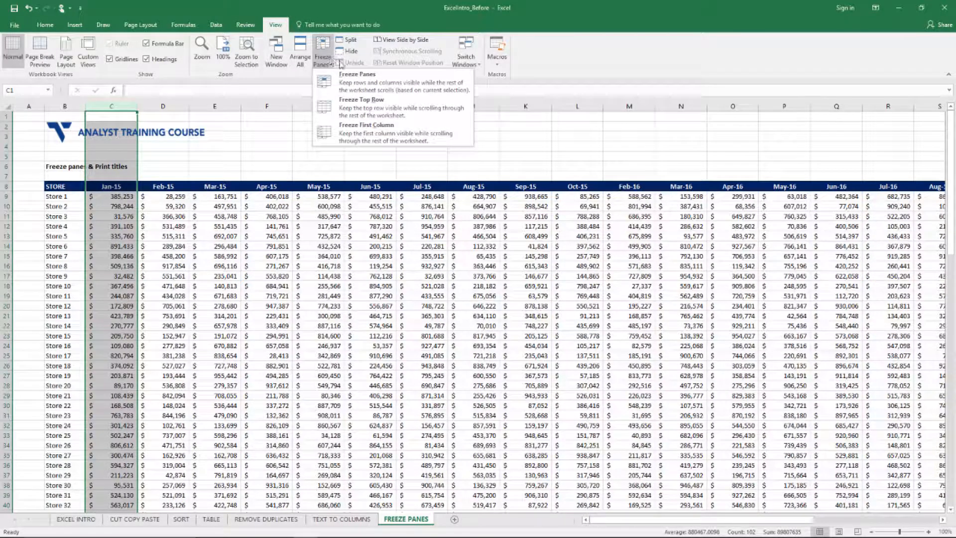
pyautogui.click(345, 81)
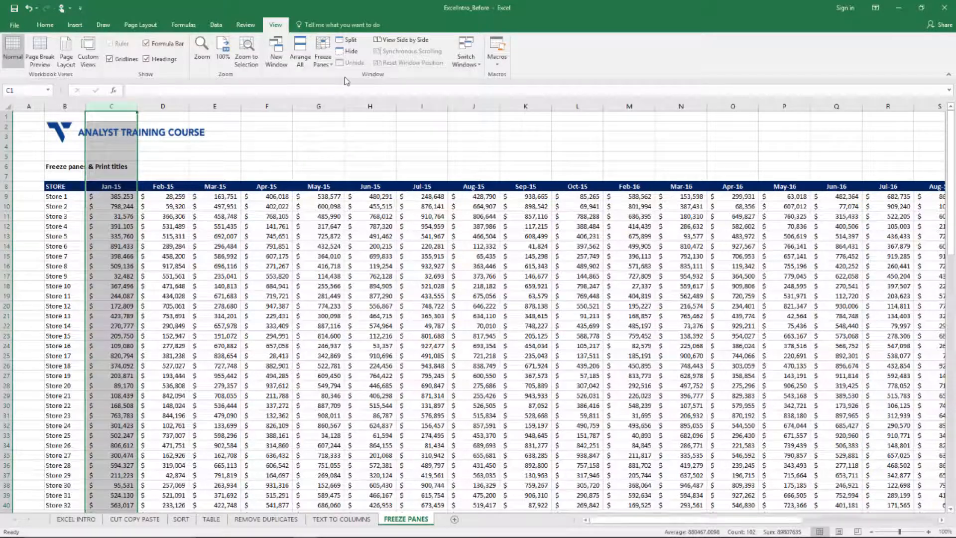
# - Follow the Store 1 values in row 9 across to May-17 to check the frozen store-name column
pyautogui.hotkey('ctrl', 'Up')
pyautogui.press('Down')
pyautogui.press('Down')
pyautogui.press('Down')
pyautogui.press('Down')
pyautogui.press('Down')
pyautogui.press('Down')
pyautogui.press('Down')
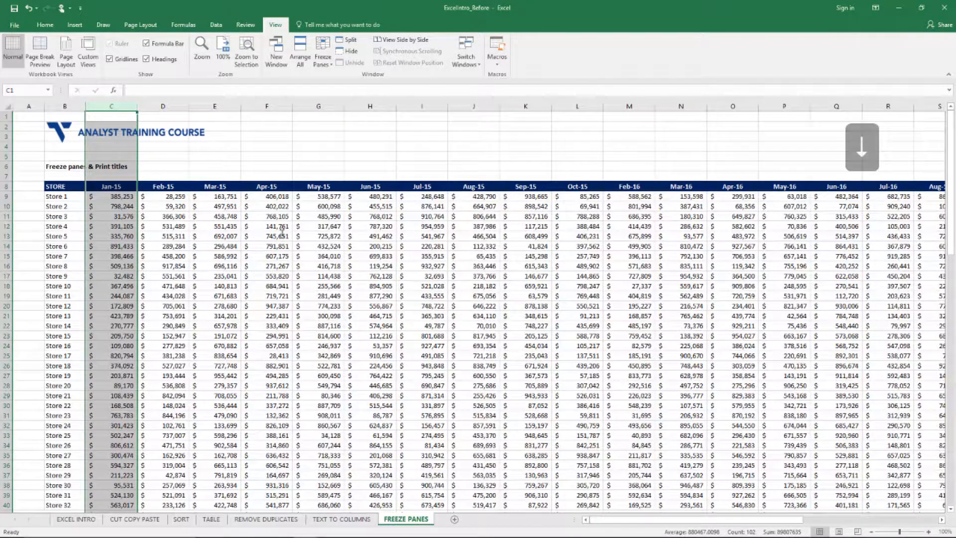
pyautogui.press('Right')
pyautogui.press('Right')
pyautogui.press('Right')
pyautogui.press('Down')
pyautogui.press('Right')
pyautogui.press('Right')
pyautogui.press('Right')
pyautogui.press('Right')
pyautogui.press('Right')
pyautogui.press('Right')
pyautogui.press('Right')
pyautogui.press('Right')
pyautogui.press('Right')
pyautogui.press('Right')
pyautogui.press('Right')
pyautogui.press('Right')
pyautogui.press('Right')
pyautogui.press('Right')
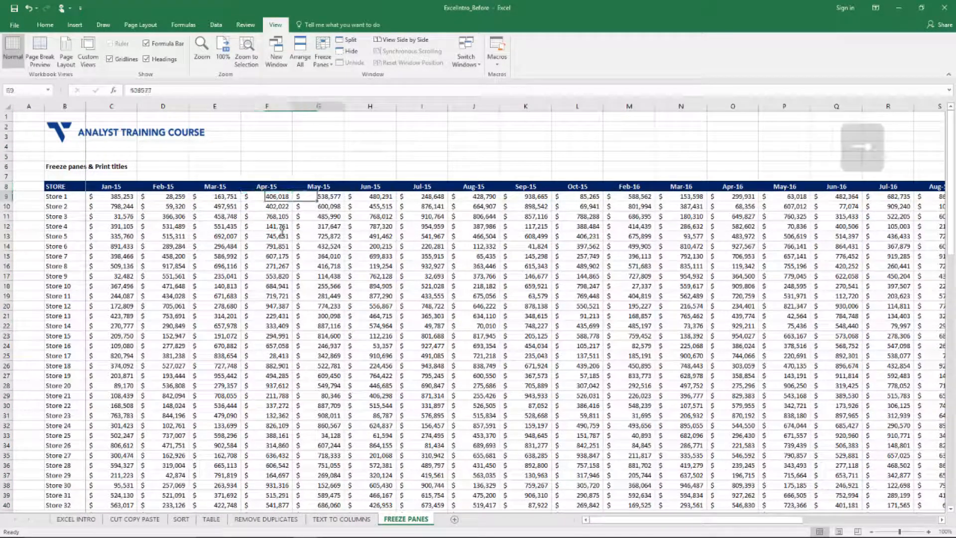
pyautogui.press('Right')
pyautogui.press('Right')
pyautogui.press('Right')
pyautogui.press('Right')
pyautogui.press('Right')
pyautogui.press('Right')
pyautogui.press('Right')
pyautogui.press('Right')
pyautogui.press('Right')
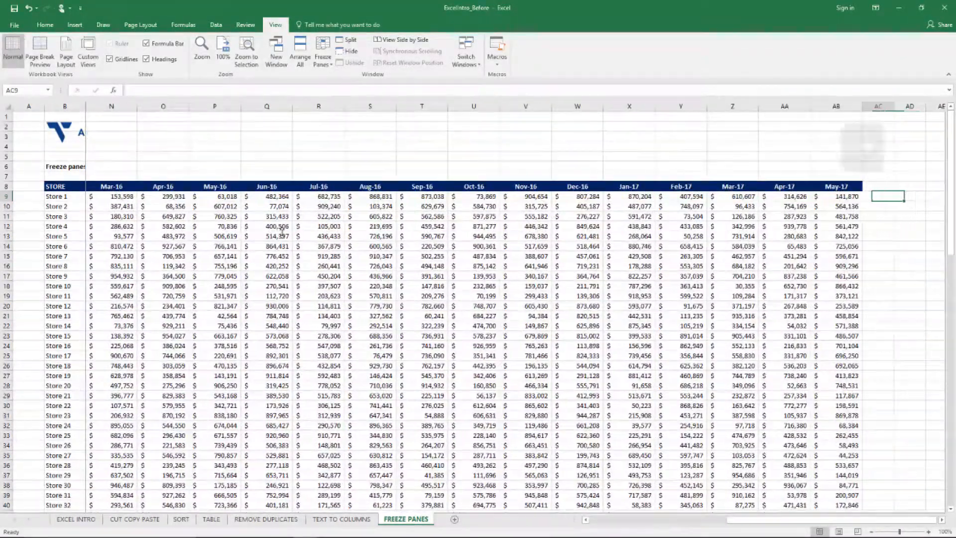
pyautogui.press('Left')
pyautogui.press('Left')
pyautogui.press('Left')
pyautogui.press('Left')
pyautogui.press('Left')
pyautogui.press('Right')
pyautogui.press('Right')
pyautogui.press('Right')
pyautogui.press('Right')
pyautogui.press('Right')
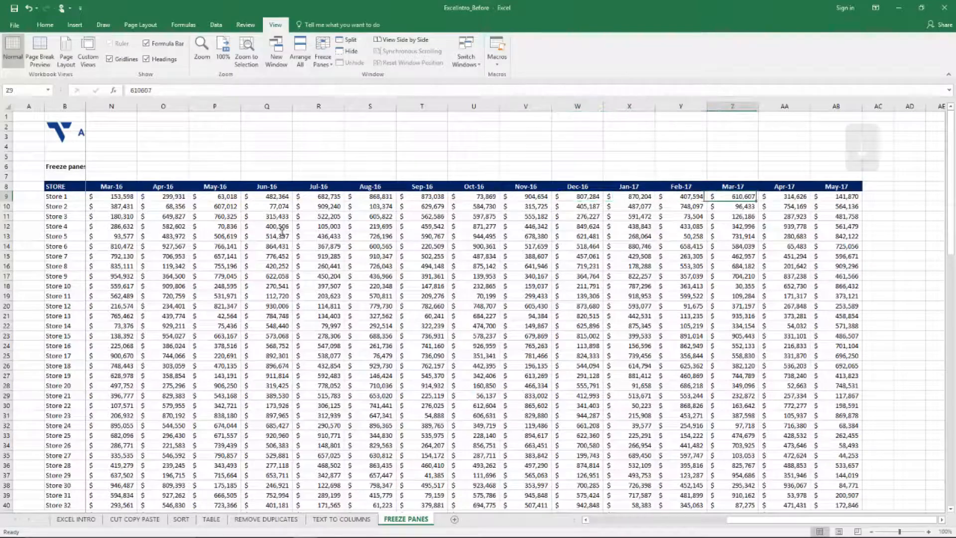
# - Go down to the May-17 total in AB109 and view the store values just above it
pyautogui.press('Down')
pyautogui.press('Down')
pyautogui.press('Down')
pyautogui.press('Down')
pyautogui.press('Down')
pyautogui.hotkey('ctrl', 'Down')
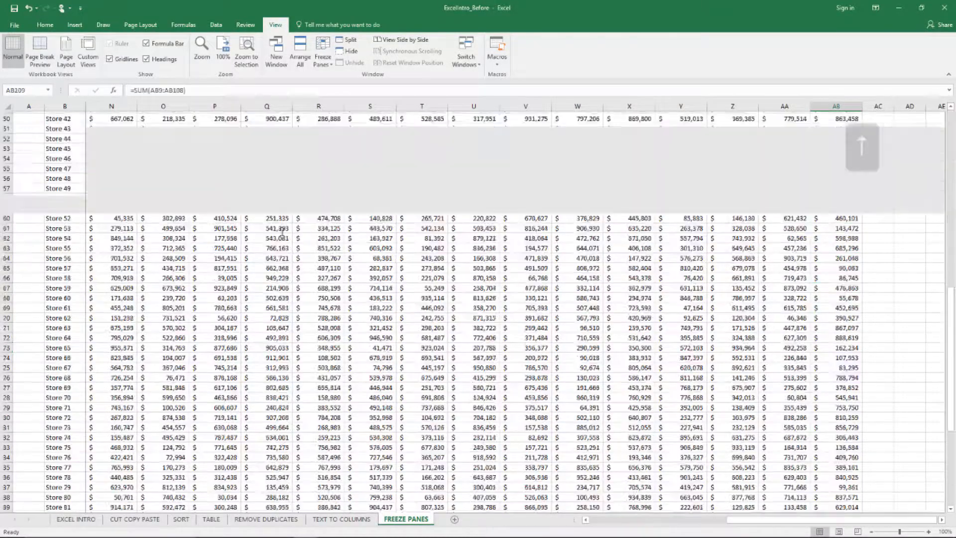
pyautogui.press('Up')
pyautogui.press('Up')
pyautogui.press('Up')
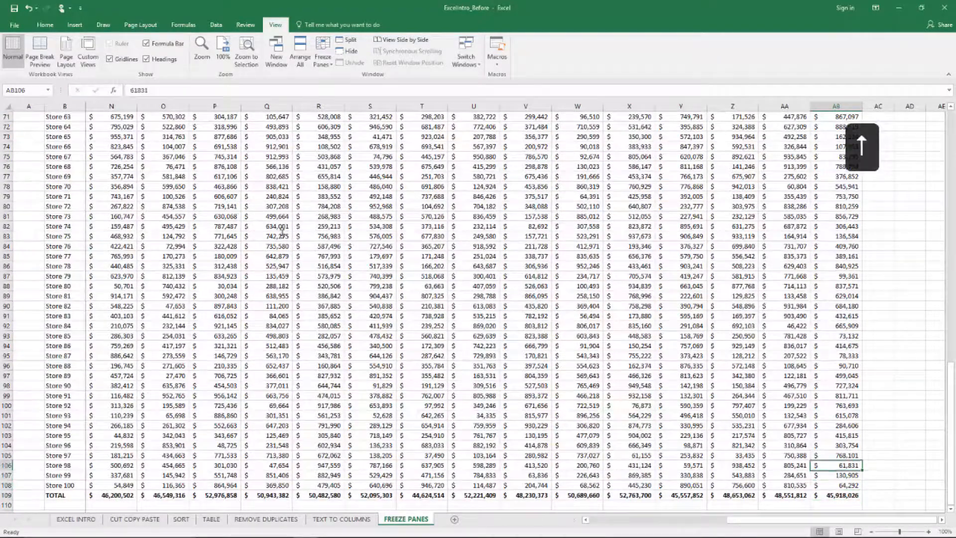
# - Trace the Store 97 values in row 105 back and forth across the months against the frozen store names
pyautogui.press('Left')
pyautogui.press('Left')
pyautogui.press('Left')
pyautogui.press('Left')
pyautogui.press('Left')
pyautogui.press('Left')
pyautogui.press('Left')
pyautogui.press('Left')
pyautogui.press('Left')
pyautogui.press('Left')
pyautogui.press('Left')
pyautogui.press('Left')
pyautogui.press('Left')
pyautogui.press('Left')
pyautogui.press('Left')
pyautogui.press('Down')
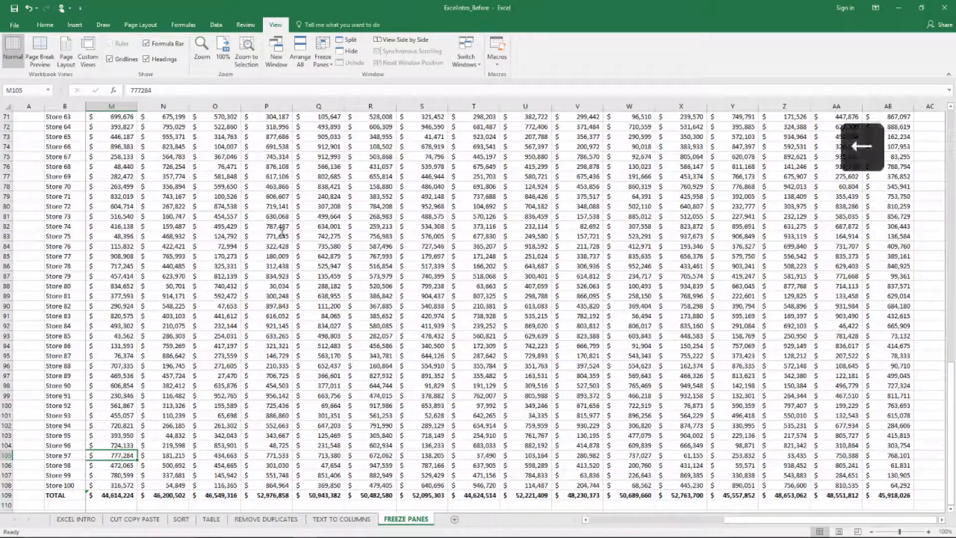
pyautogui.press('Right')
pyautogui.press('Left')
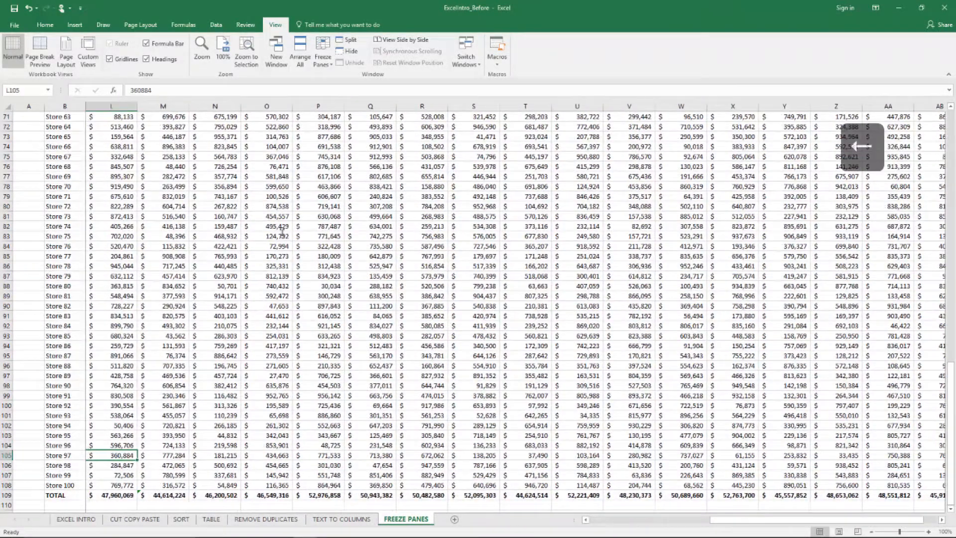
pyautogui.press('Right')
pyautogui.press('Left')
pyautogui.press('Left')
pyautogui.press('Left')
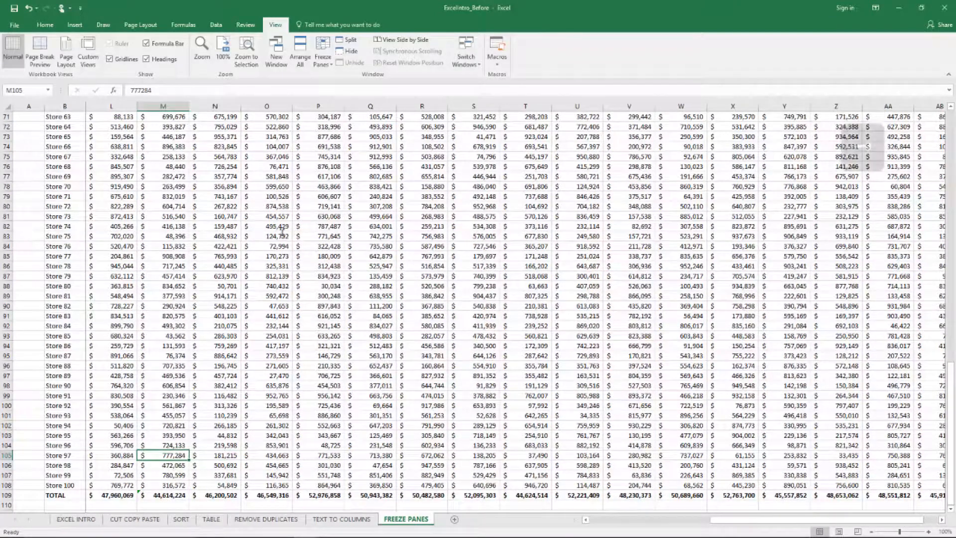
pyautogui.press('Right')
pyautogui.press('Right')
pyautogui.press('Right')
pyautogui.press('Right')
pyautogui.press('Right')
pyautogui.press('Right')
pyautogui.press('Right')
pyautogui.press('Right')
pyautogui.press('Right')
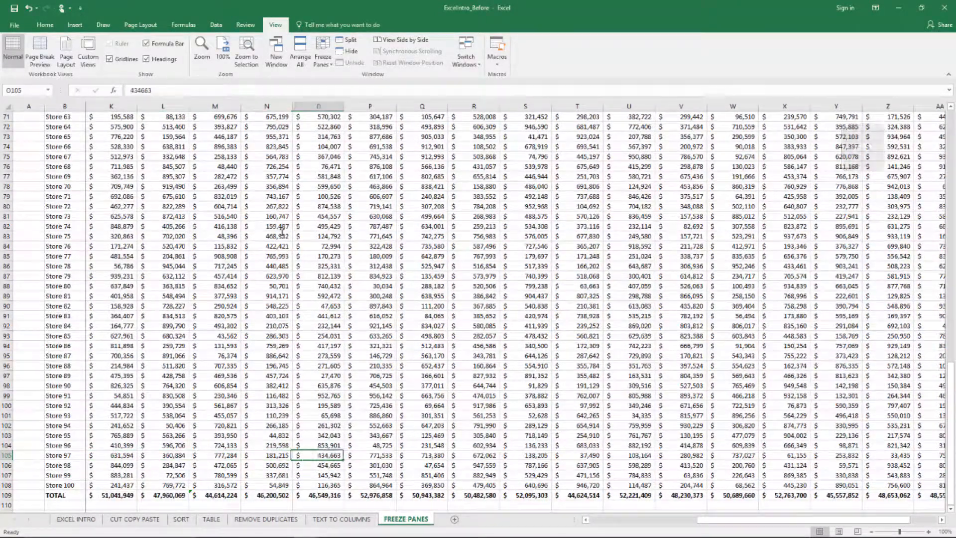
pyautogui.press('Right')
pyautogui.press('Right')
pyautogui.press('Right')
pyautogui.press('Right')
pyautogui.press('Right')
pyautogui.press('Right')
pyautogui.press('Right')
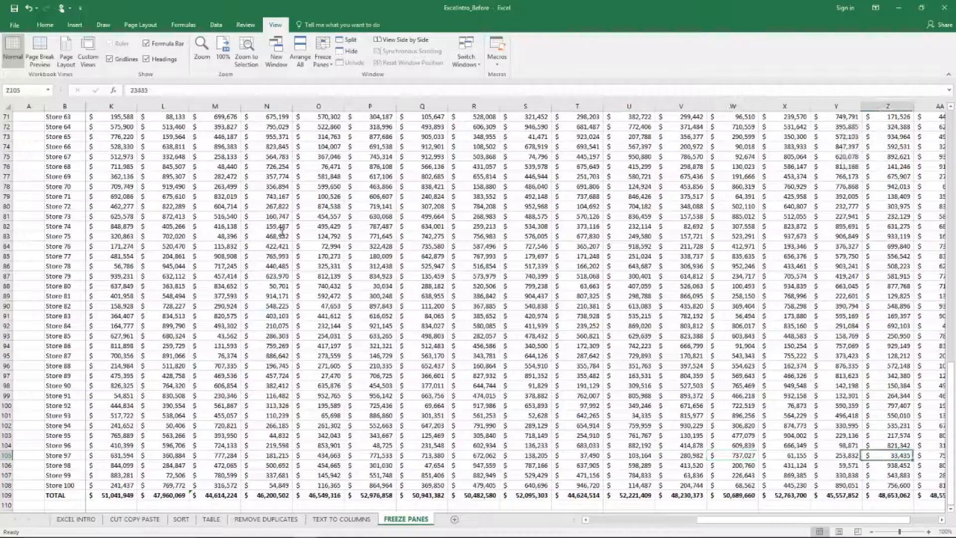
pyautogui.press('Left')
pyautogui.press('Left')
pyautogui.press('Left')
pyautogui.press('Left')
pyautogui.press('Left')
pyautogui.press('Left')
pyautogui.press('Left')
pyautogui.press('Left')
pyautogui.press('Left')
pyautogui.press('Left')
pyautogui.press('Left')
pyautogui.press('Left')
pyautogui.press('Left')
pyautogui.press('Left')
pyautogui.press('Left')
pyautogui.press('Left')
pyautogui.press('Left')
pyautogui.press('Left')
pyautogui.press('Left')
pyautogui.press('Left')
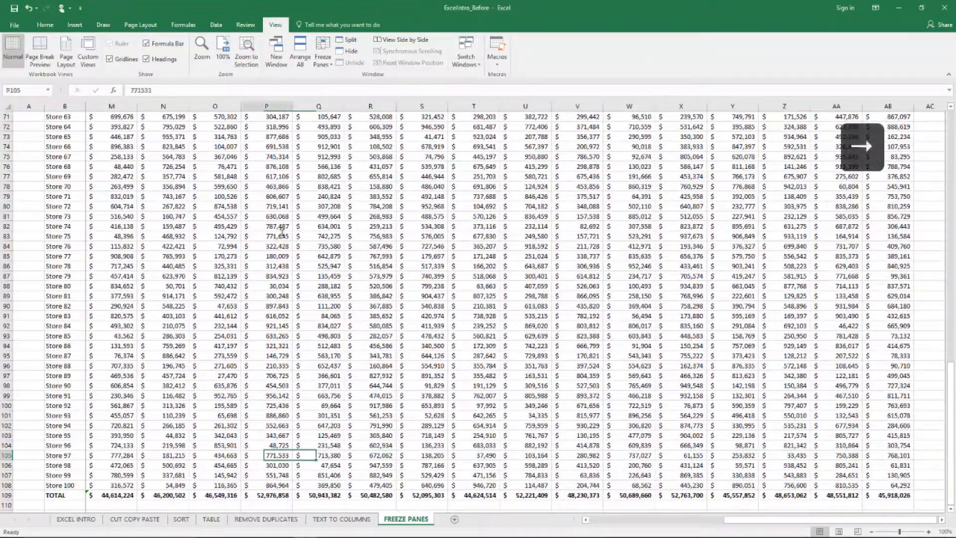
pyautogui.press('Right')
pyautogui.press('Right')
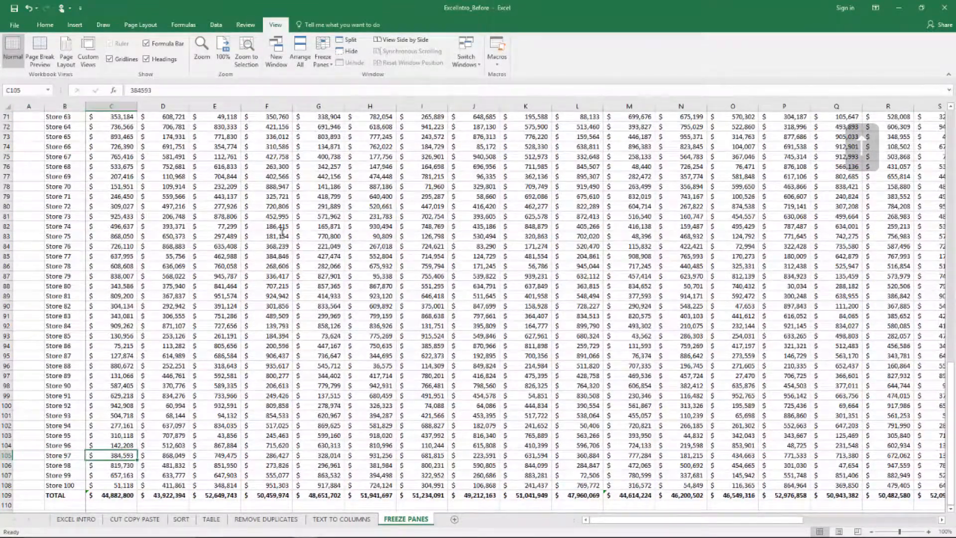
# - Return to cell C1 at the top of the sheet and undo the last change
pyautogui.hotkey('ctrl', 'Up')
pyautogui.hotkey('ctrl', 'Up')
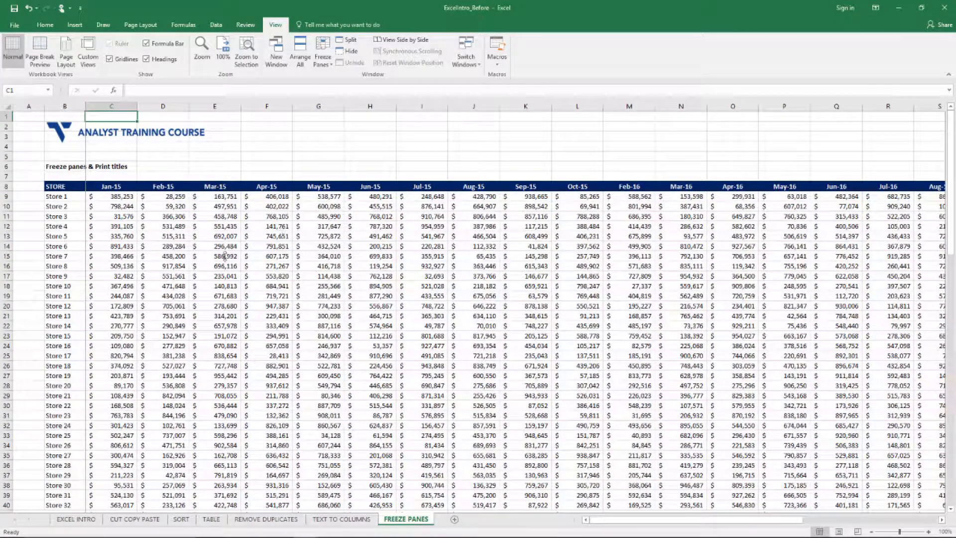
pyautogui.hotkey('ctrl', 'z')
# - Apply Freeze Panes at cell C9 to lock the rows through header row 8 and the columns through B
pyautogui.click(194, 208)
pyautogui.click(125, 196)
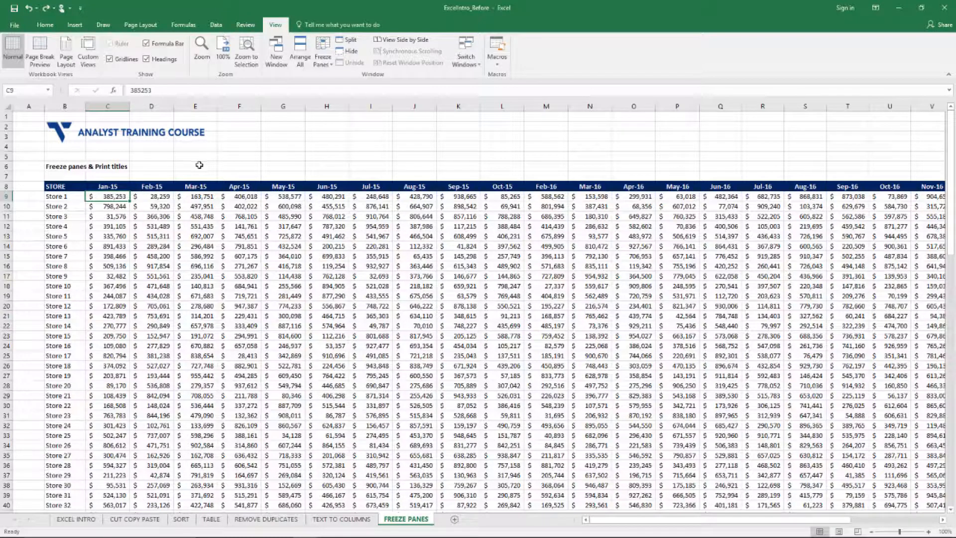
pyautogui.click(6, 186)
pyautogui.click(76, 105)
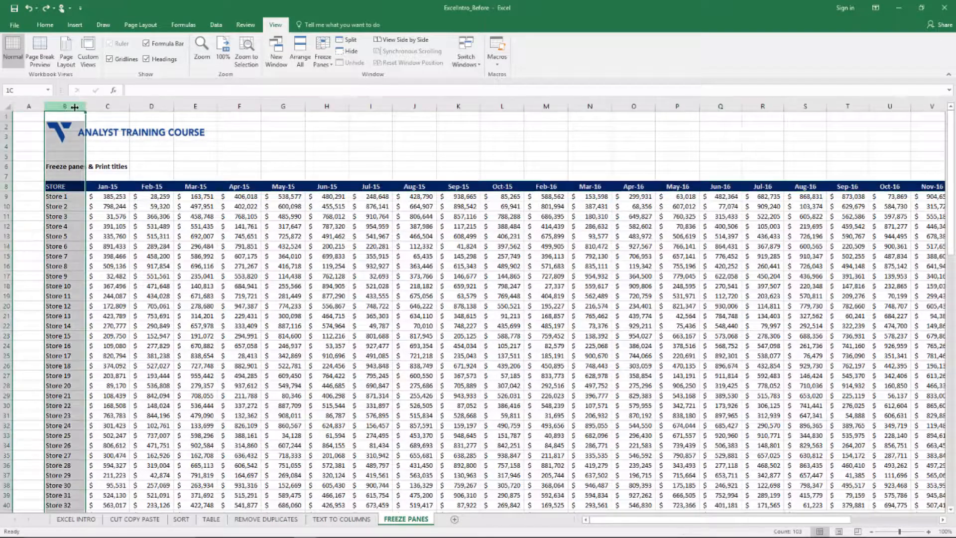
pyautogui.click(113, 196)
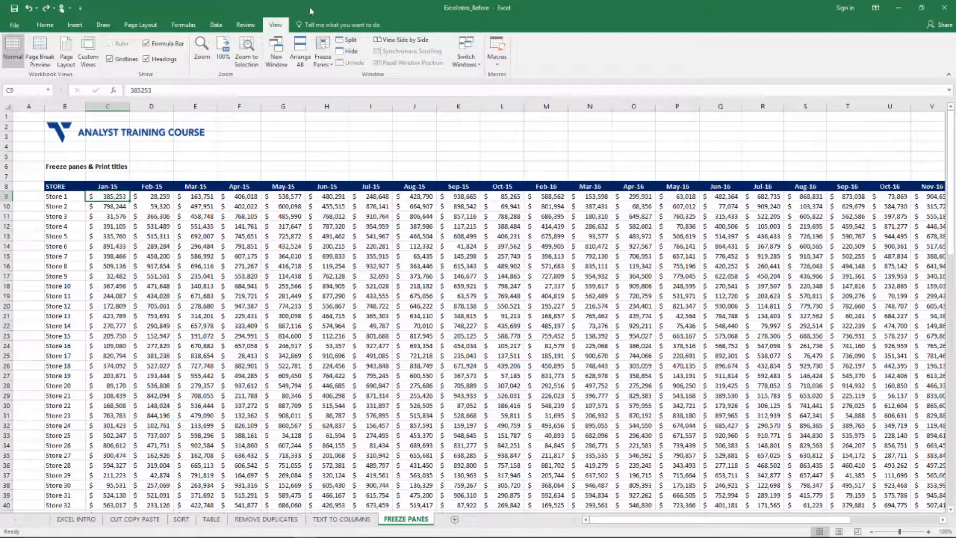
pyautogui.click(322, 50)
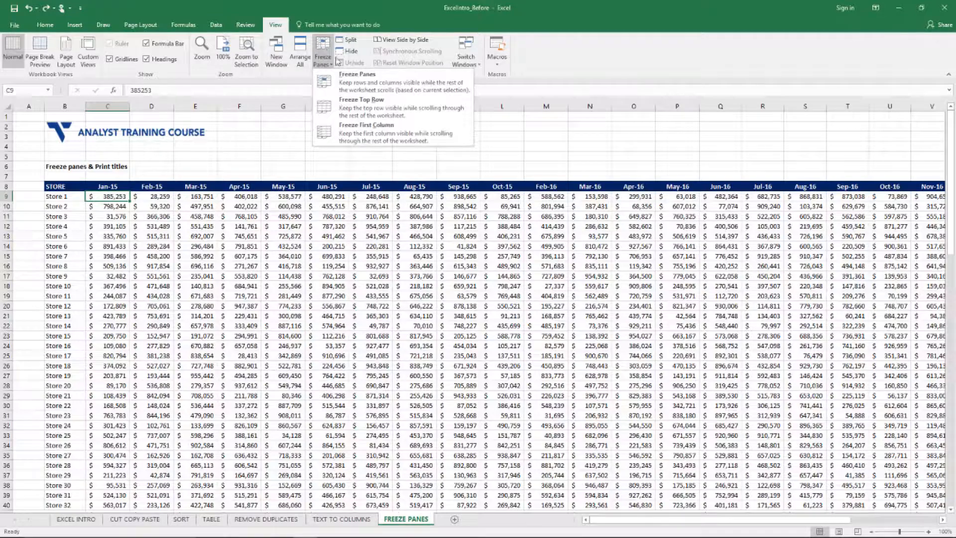
pyautogui.click(345, 84)
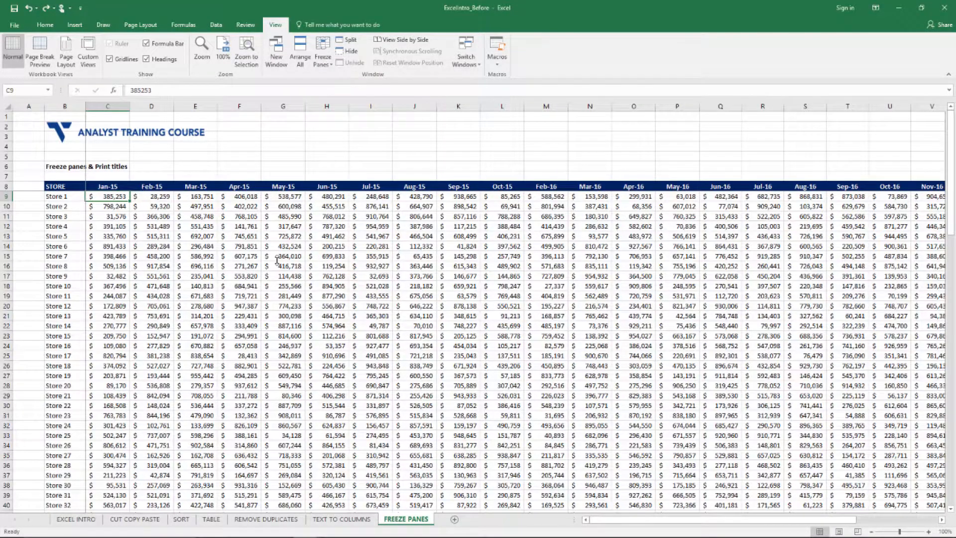
# - Examine the table down to the totals in row 109 to check that the month headers stay in view
pyautogui.scroll(-5, 277, 260)
pyautogui.scroll(5, 206, 254)
pyautogui.scroll(-20, 107, 219)
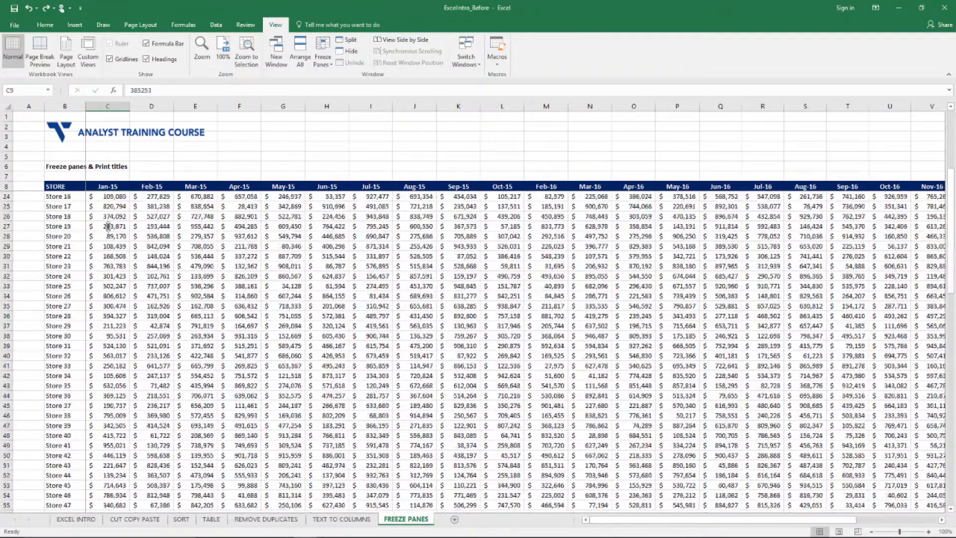
pyautogui.scroll(-1, 107, 241)
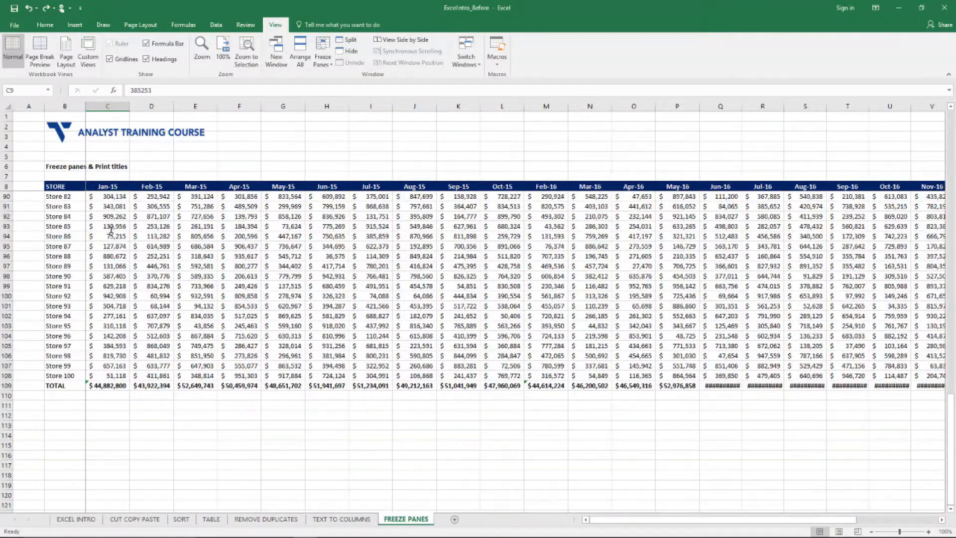
pyautogui.scroll(-8, 110, 241)
pyautogui.scroll(6, 109, 240)
pyautogui.scroll(17, 110, 241)
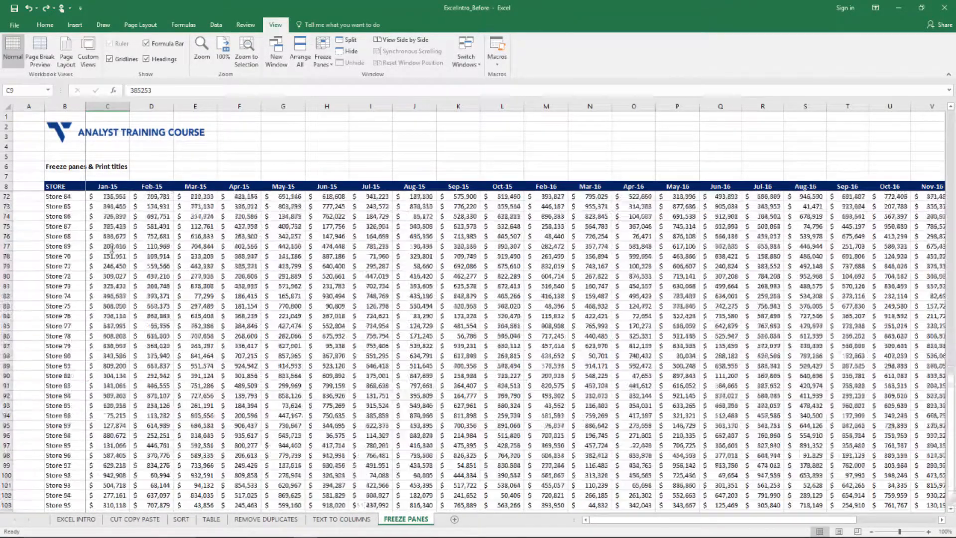
# - Follow the Store 42 values in row 50 across to May-17 with both panes frozen
pyautogui.click(111, 246)
pyautogui.press('Right')
pyautogui.press('Right')
pyautogui.press('Right')
pyautogui.press('Right')
pyautogui.press('Right')
pyautogui.press('Right')
pyautogui.press('Right')
pyautogui.press('Right')
pyautogui.press('Right')
pyautogui.press('Right')
pyautogui.press('Right')
pyautogui.press('Right')
pyautogui.press('Right')
pyautogui.press('Right')
pyautogui.press('Right')
pyautogui.press('Right')
pyautogui.press('Right')
pyautogui.press('Right')
pyautogui.press('Right')
pyautogui.press('Right')
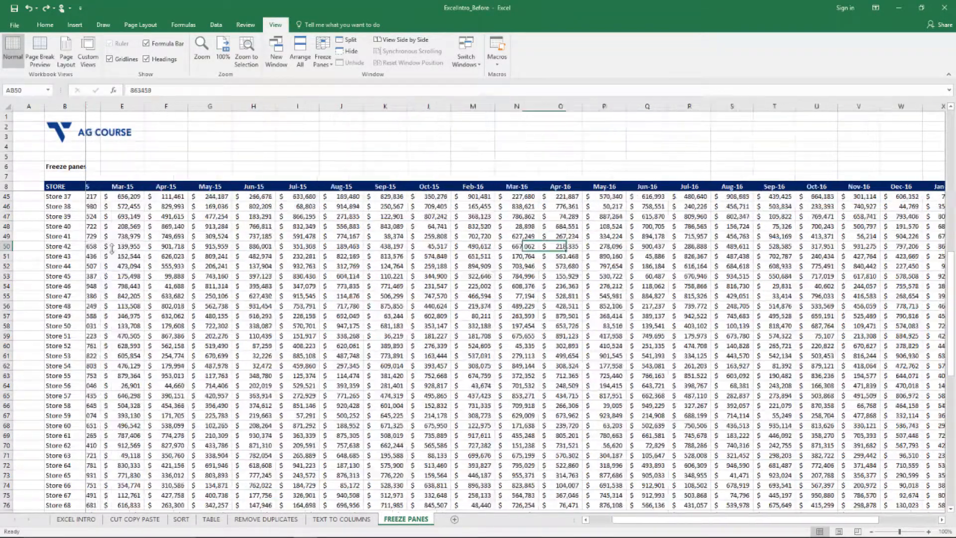
pyautogui.press('Right')
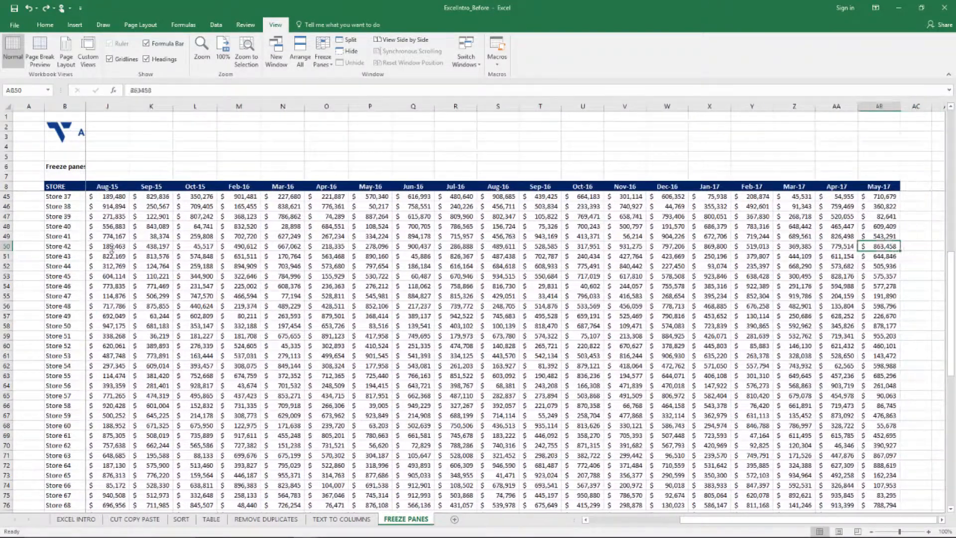
# - Follow the Nov-16 values in column V down past the totals row and back up against the frozen headers
pyautogui.press('Left')
pyautogui.press('Left')
pyautogui.press('Left')
pyautogui.press('Left')
pyautogui.press('Left')
pyautogui.press('Left')
pyautogui.press('Left')
pyautogui.press('Down')
pyautogui.press('Down')
pyautogui.press('Down')
pyautogui.press('Down')
pyautogui.press('Down')
pyautogui.press('Down')
pyautogui.press('Down')
pyautogui.press('Down')
pyautogui.press('Down')
pyautogui.press('Down')
pyautogui.press('Down')
pyautogui.press('Down')
pyautogui.press('Down')
pyautogui.press('Down')
pyautogui.press('Down')
pyautogui.press('Down')
pyautogui.press('Down')
pyautogui.press('Down')
pyautogui.press('Down')
pyautogui.press('Down')
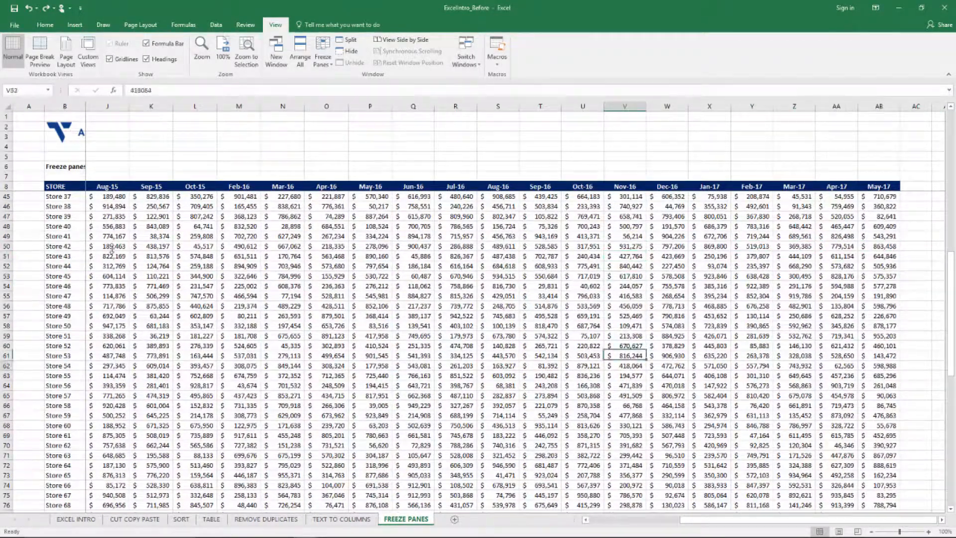
pyautogui.press('Down')
pyautogui.press('Down')
pyautogui.press('Down')
pyautogui.press('Down')
pyautogui.press('Down')
pyautogui.press('Down')
pyautogui.press('Down')
pyautogui.press('Down')
pyautogui.press('Down')
pyautogui.press('Down')
pyautogui.press('Down')
pyautogui.press('Down')
pyautogui.press('Down')
pyautogui.press('Down')
pyautogui.press('Down')
pyautogui.press('Down')
pyautogui.press('Down')
pyautogui.press('Down')
pyautogui.press('Down')
pyautogui.press('Down')
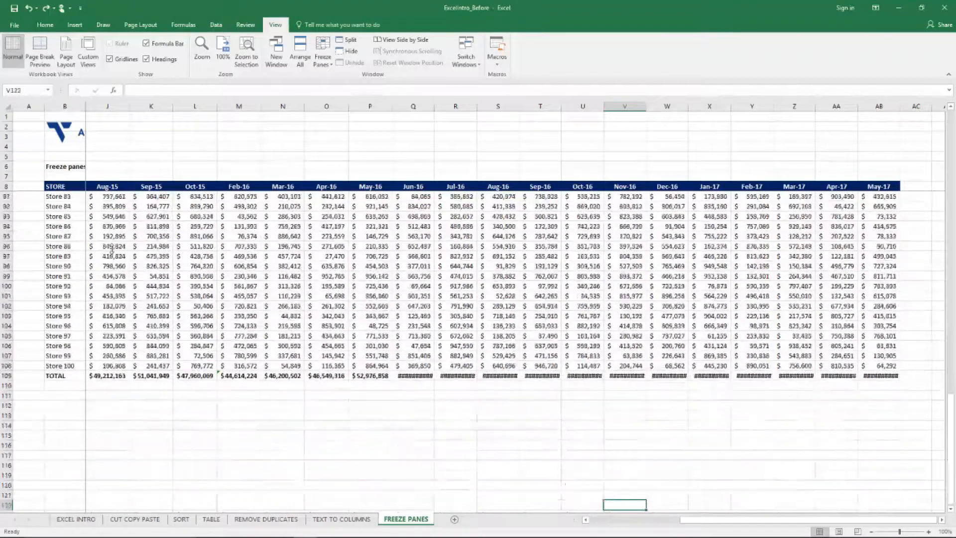
pyautogui.press('Up')
pyautogui.press('Up')
pyautogui.press('Up')
pyautogui.press('Up')
pyautogui.press('Up')
pyautogui.press('Up')
pyautogui.press('Up')
pyautogui.press('Up')
pyautogui.press('Up')
pyautogui.press('Up')
pyautogui.press('Up')
pyautogui.press('Up')
pyautogui.press('Up')
pyautogui.press('Up')
pyautogui.press('Up')
pyautogui.press('Up')
pyautogui.press('Up')
pyautogui.press('Up')
pyautogui.press('Up')
pyautogui.press('Up')
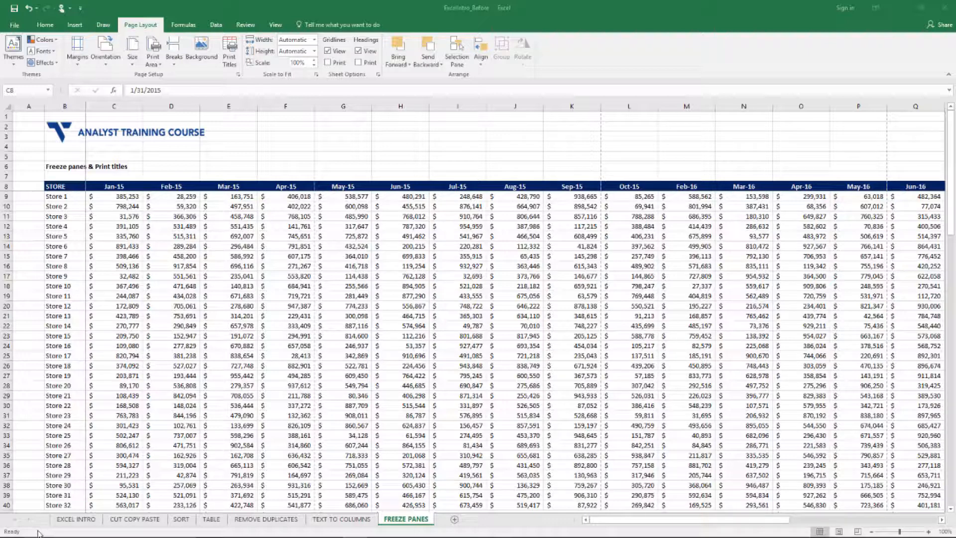
# - Follow the Store 3 values in row 11 across the months, checking them against the frozen store names and headers
pyautogui.click(306, 290)
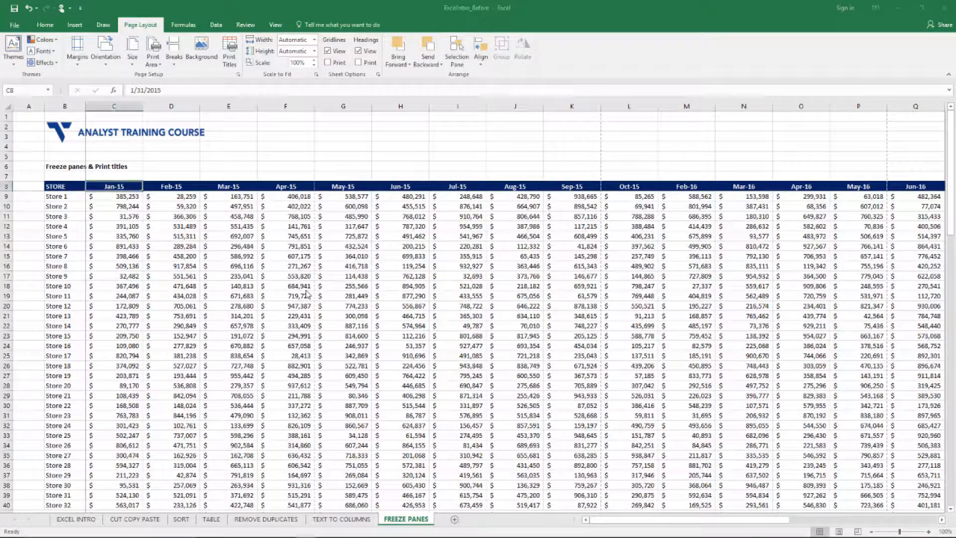
pyautogui.press('Left')
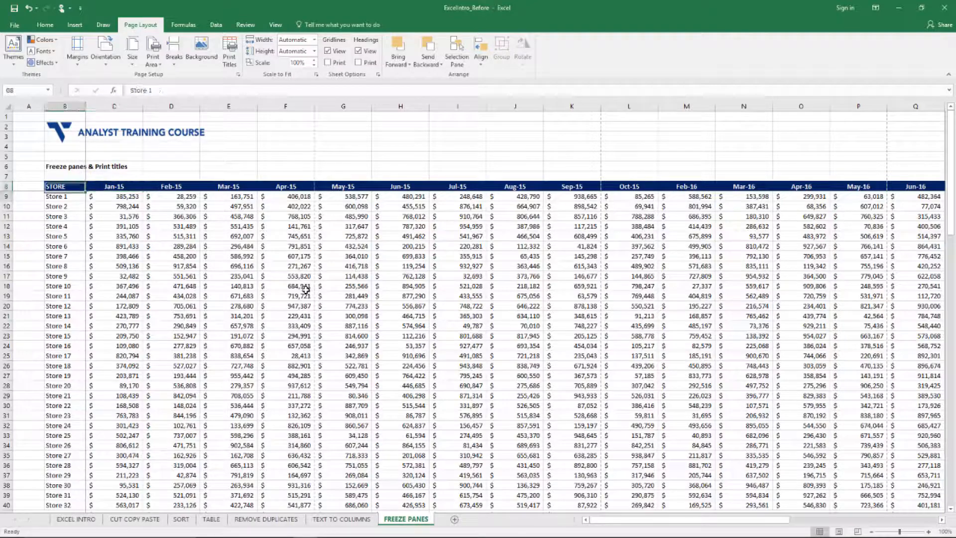
pyautogui.press('Down')
pyautogui.press('Down')
pyautogui.press('Right')
pyautogui.press('Right')
pyautogui.press('Right')
pyautogui.press('Right')
pyautogui.press('Right')
pyautogui.press('Right')
pyautogui.press('Right')
pyautogui.press('Right')
pyautogui.press('Down')
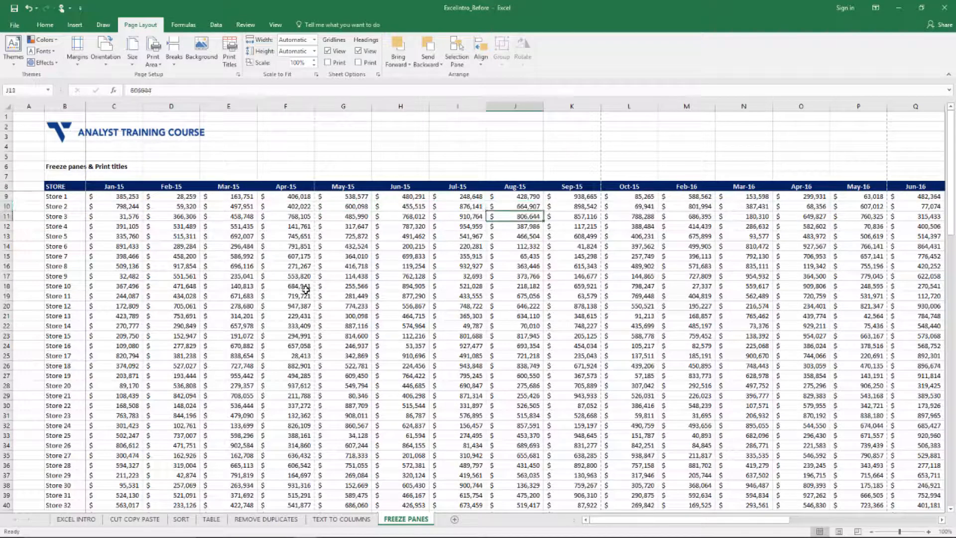
pyautogui.press('Right')
pyautogui.press('Right')
pyautogui.press('Right')
pyautogui.press('Right')
pyautogui.press('Right')
pyautogui.press('Right')
pyautogui.press('Right')
pyautogui.press('Right')
pyautogui.press('Right')
pyautogui.press('Right')
pyautogui.press('Right')
pyautogui.press('Right')
pyautogui.press('Right')
pyautogui.press('Right')
pyautogui.press('Left')
pyautogui.press('Left')
pyautogui.press('Left')
pyautogui.press('Left')
pyautogui.press('Left')
pyautogui.press('Left')
pyautogui.press('Left')
pyautogui.press('Left')
pyautogui.press('Left')
pyautogui.press('Left')
pyautogui.press('Left')
pyautogui.press('Left')
pyautogui.press('Left')
pyautogui.press('Left')
pyautogui.press('Left')
pyautogui.press('Left')
pyautogui.press('Left')
pyautogui.press('Left')
pyautogui.press('Left')
pyautogui.press('Left')
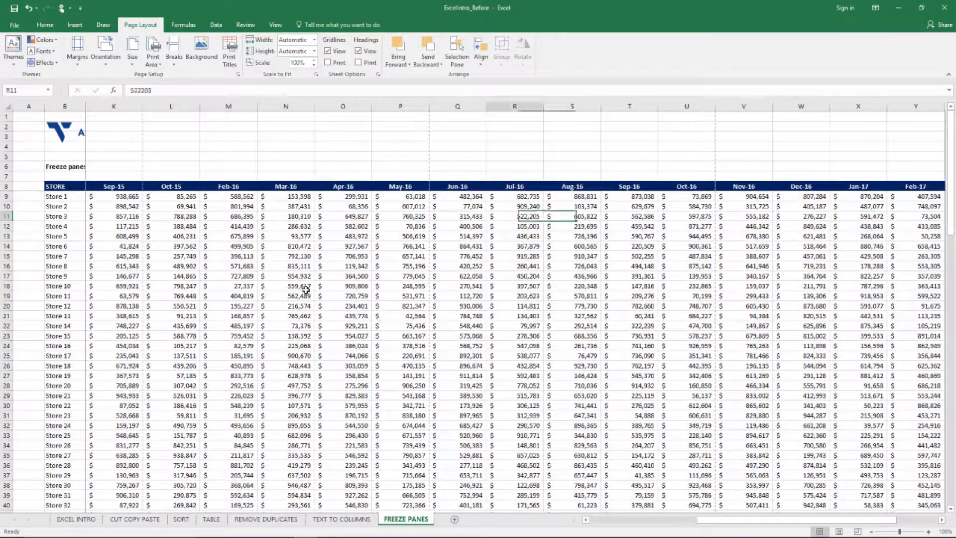
pyautogui.press('Up')
pyautogui.press('Up')
pyautogui.press('Up')
pyautogui.press('Up')
pyautogui.press('Up')
pyautogui.press('Up')
pyautogui.press('Up')
pyautogui.press('Up')
pyautogui.press('Up')
pyautogui.press('Down')
pyautogui.press('Down')
pyautogui.press('Down')
pyautogui.press('Down')
pyautogui.press('Down')
pyautogui.press('Down')
pyautogui.press('Down')
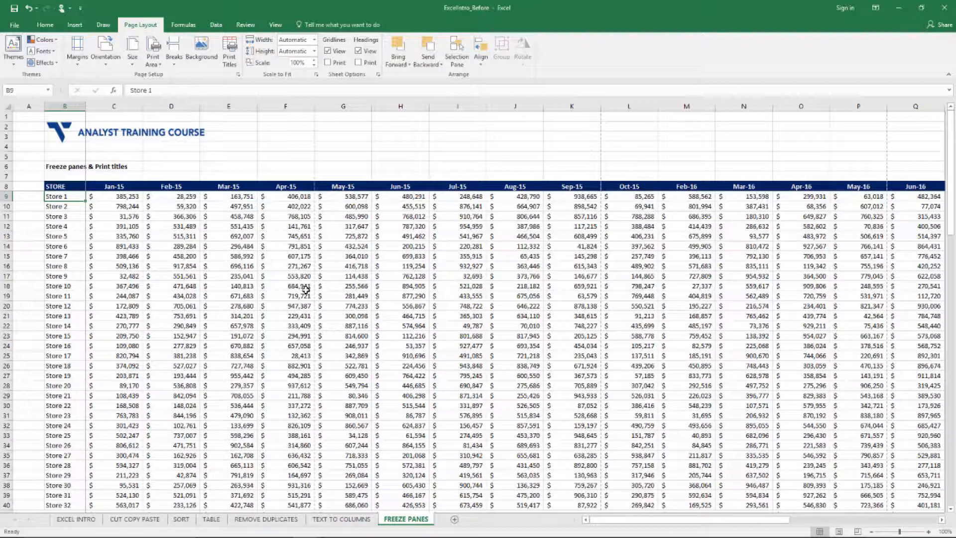
# - Page through the print preview of the sales sheet to page 5 to check which pages carry headers and store names
pyautogui.hotkey('ctrl', 'p')
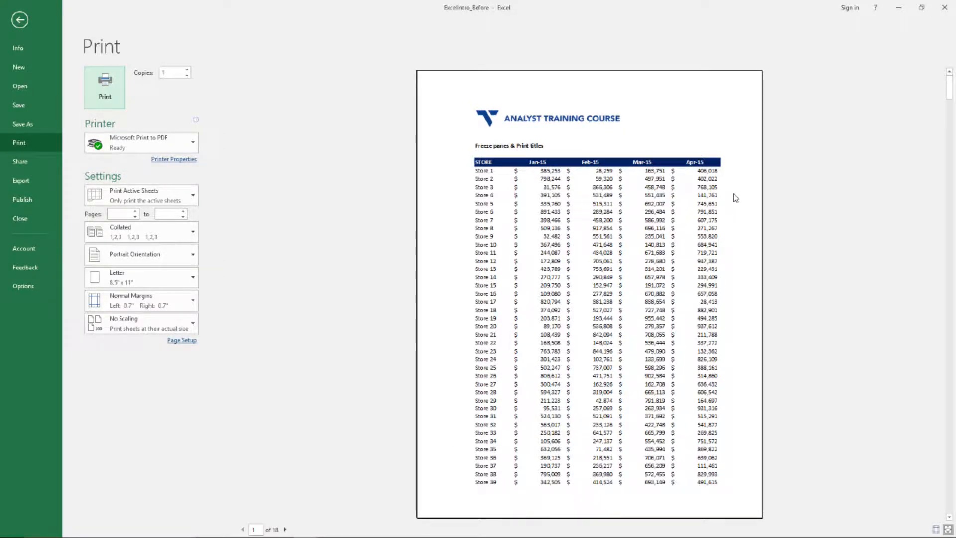
pyautogui.click(285, 528)
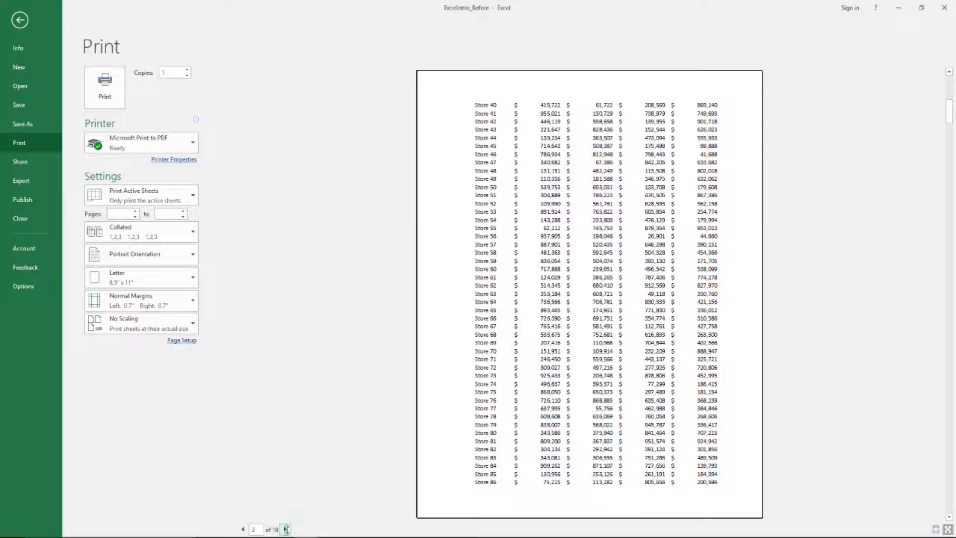
pyautogui.click(285, 528)
pyautogui.click(286, 528)
pyautogui.click(286, 529)
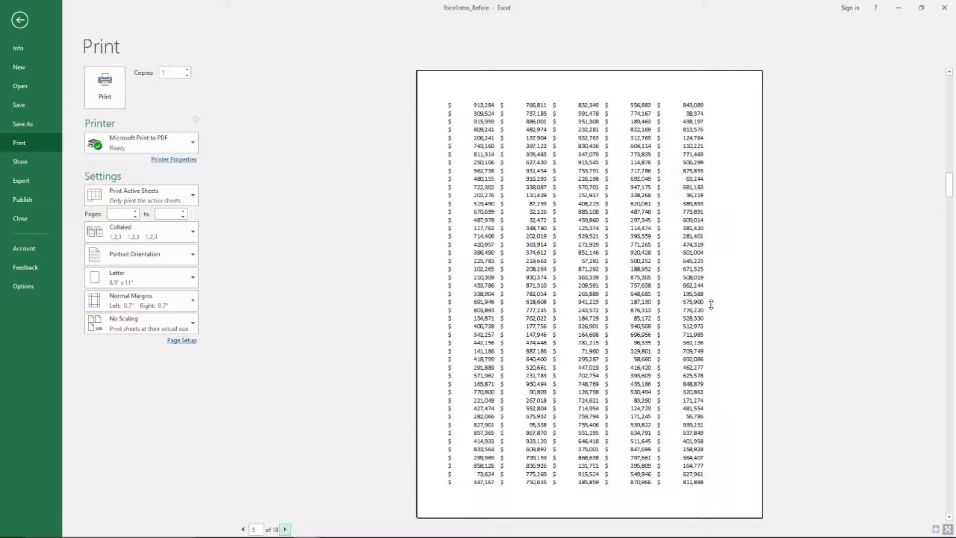
pyautogui.press('Escape')
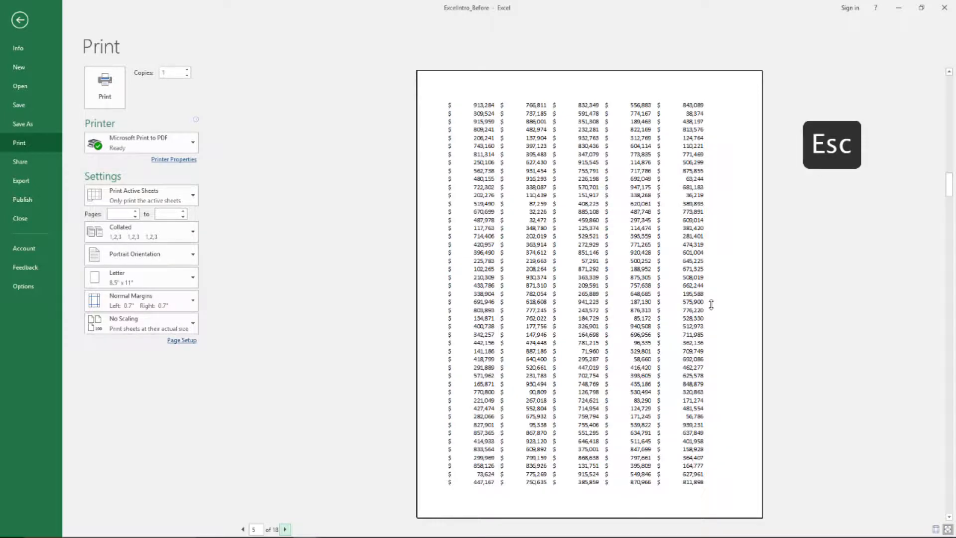
# - Set the range B1:AB109, from the logo rows down to the totals row, as the print area
pyautogui.press('Up')
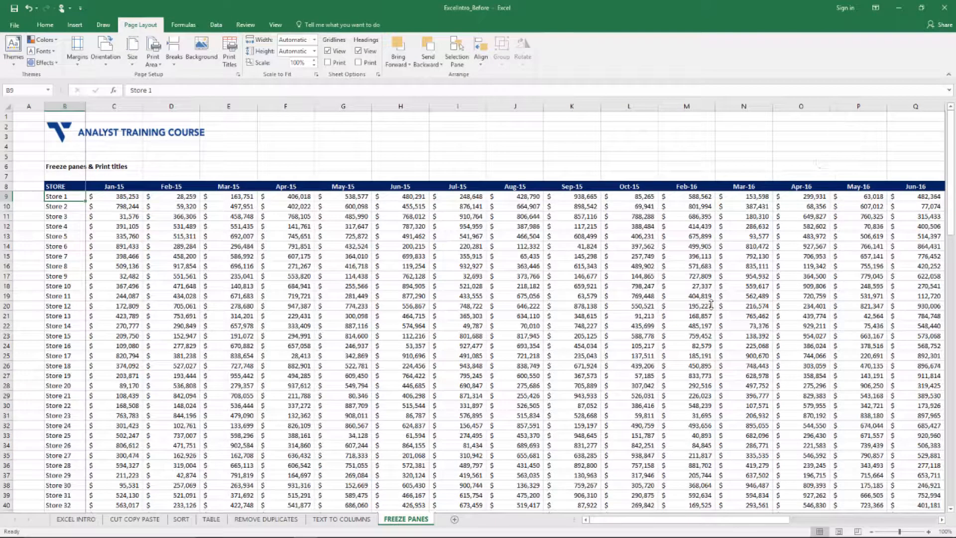
pyautogui.press('Up')
pyautogui.press('Up')
pyautogui.press('Up')
pyautogui.press('Up')
pyautogui.press('Up')
pyautogui.press('Up')
pyautogui.press('Up')
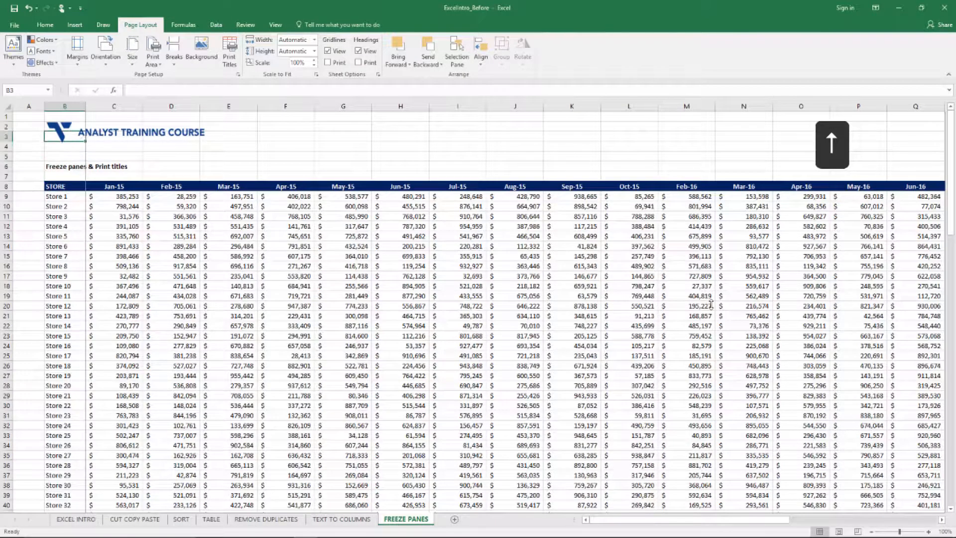
pyautogui.hotkey('shift', 'Right')
pyautogui.press('Up')
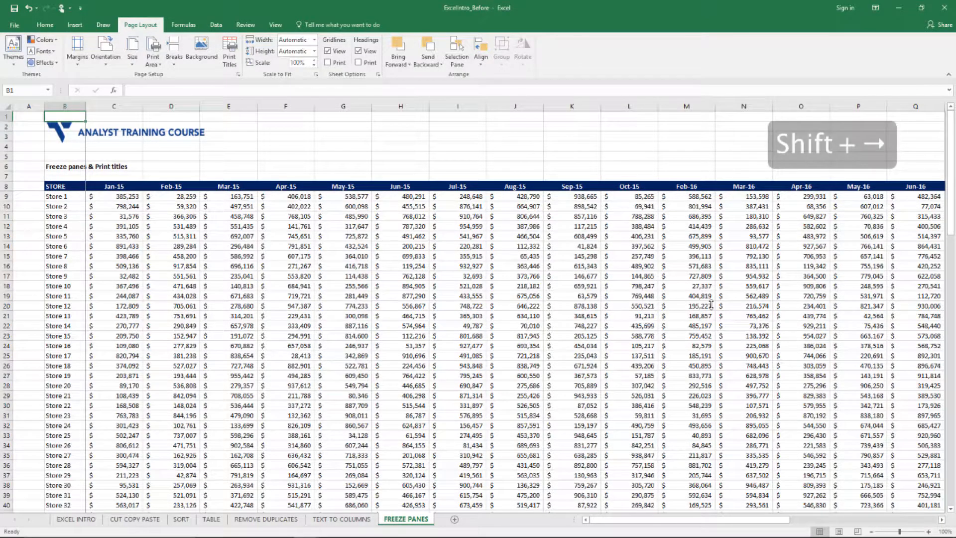
pyautogui.hotkey('shift', 'Right')
pyautogui.hotkey('shift', 'Right')
pyautogui.hotkey('shift', 'Right')
pyautogui.hotkey('shift', 'Right')
pyautogui.hotkey('shift', 'Right')
pyautogui.hotkey('shift', 'Right')
pyautogui.hotkey('shift', 'Right')
pyautogui.hotkey('shift', 'Right')
pyautogui.hotkey('shift', 'Right')
pyautogui.hotkey('shift', 'Right')
pyautogui.hotkey('shift', 'Right')
pyautogui.hotkey('shift', 'Right')
pyautogui.hotkey('shift', 'Right')
pyautogui.hotkey('shift', 'Right')
pyautogui.hotkey('shift', 'Right')
pyautogui.hotkey('shift', 'Right')
pyautogui.hotkey('shift', 'Right')
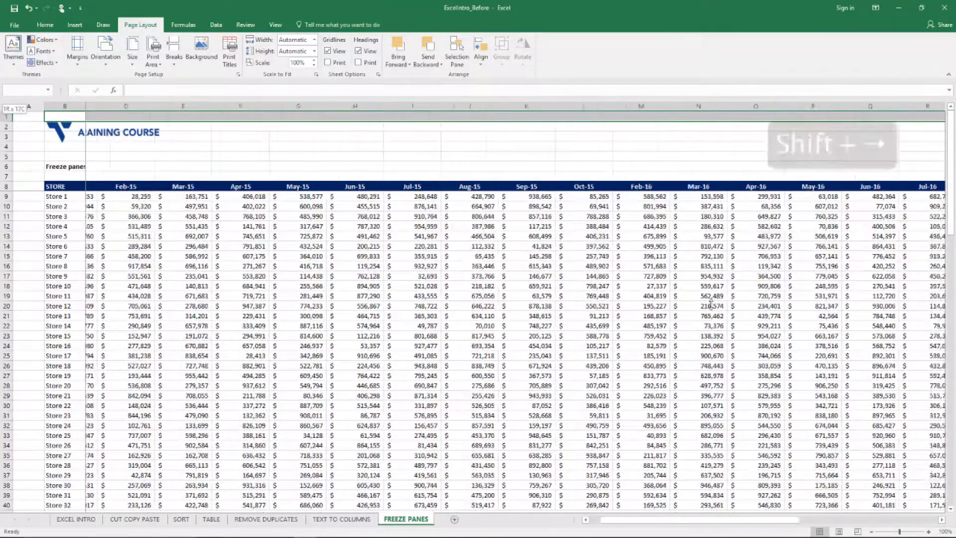
pyautogui.hotkey('shift', 'Right')
pyautogui.hotkey('shift', 'Right')
pyautogui.hotkey('shift', 'Right')
pyautogui.hotkey('shift', 'Right')
pyautogui.hotkey('shift', 'Right')
pyautogui.hotkey('shift', 'Right')
pyautogui.hotkey('shift', 'Right')
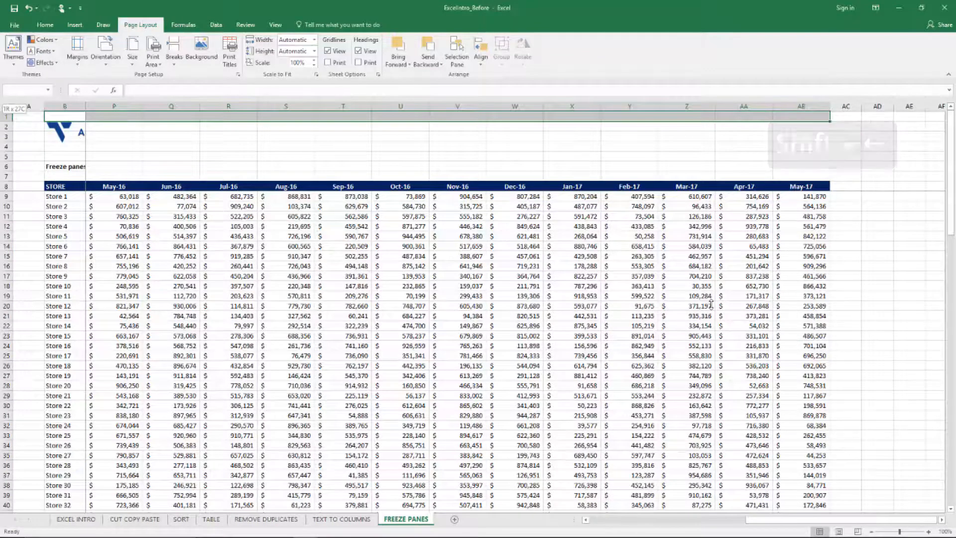
pyautogui.hotkey('ctrl', 'shift', 'Down')
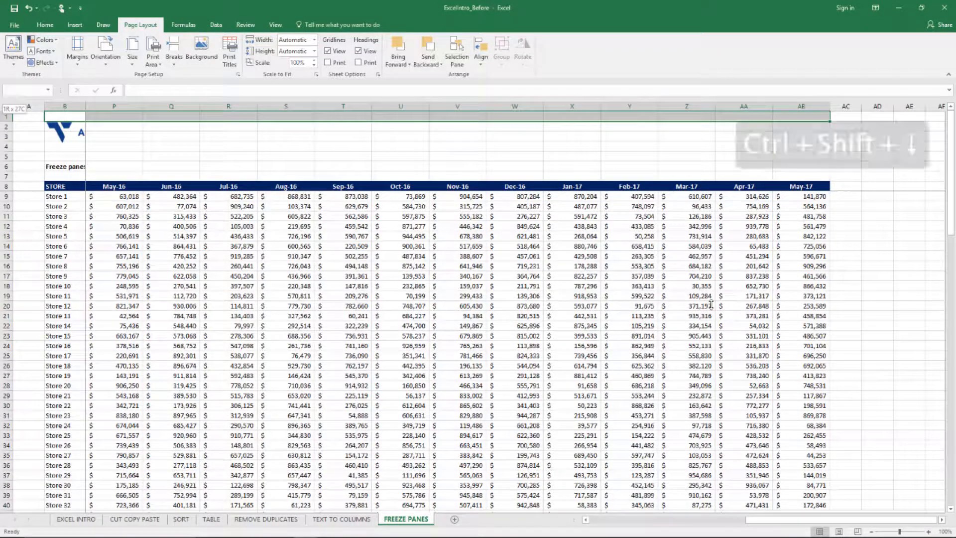
pyautogui.hotkey('ctrl', 'shift', 'Down')
pyautogui.hotkey('ctrl', 'shift', 'Down')
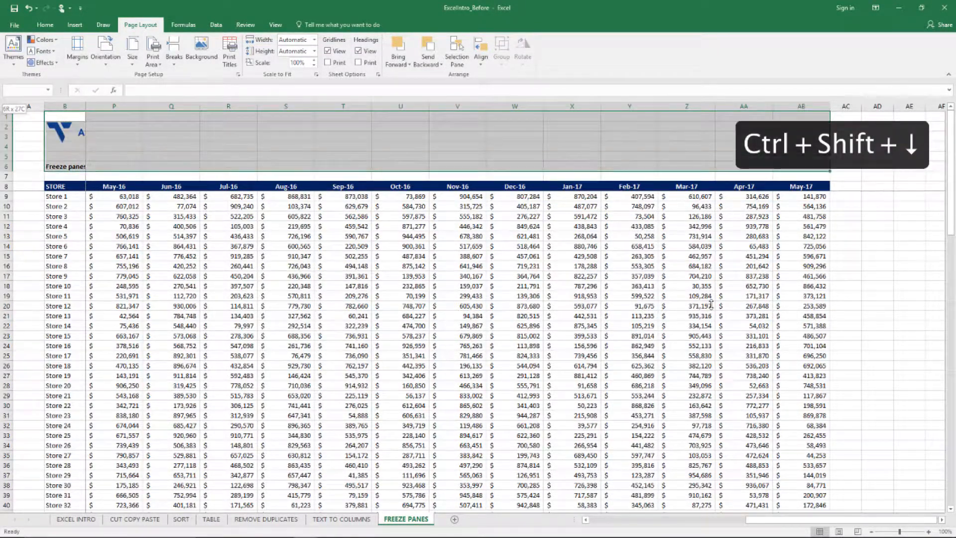
pyautogui.hotkey('ctrl', 'shift', 'Down')
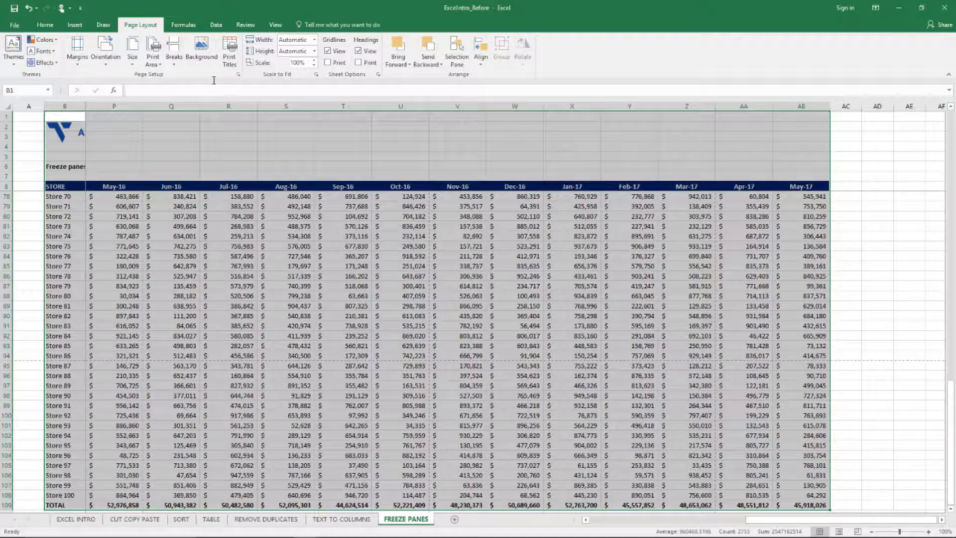
pyautogui.click(156, 52)
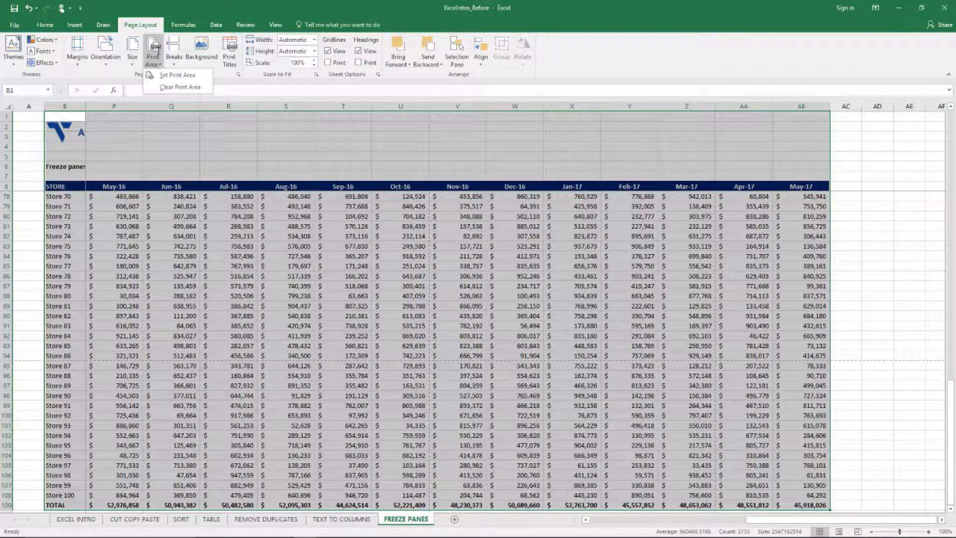
pyautogui.click(171, 75)
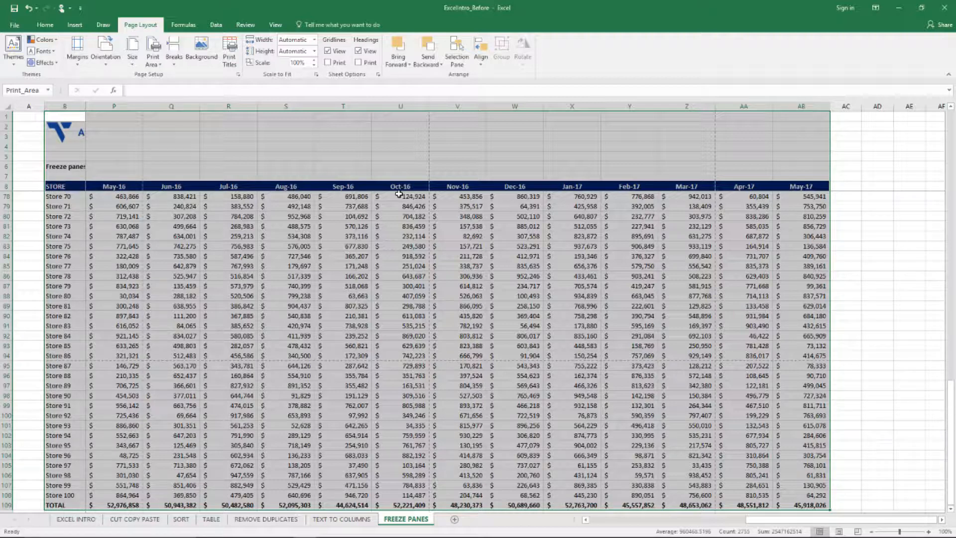
# - Configure the print settings to landscape orientation, Legal 8.5" x 14" paper and narrow margins
pyautogui.hotkey('ctrl', 'p')
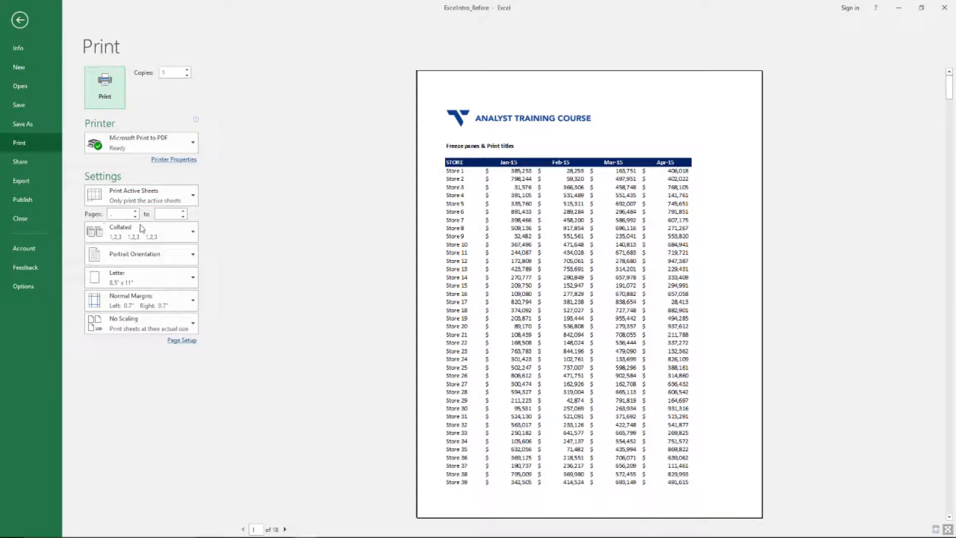
pyautogui.click(194, 255)
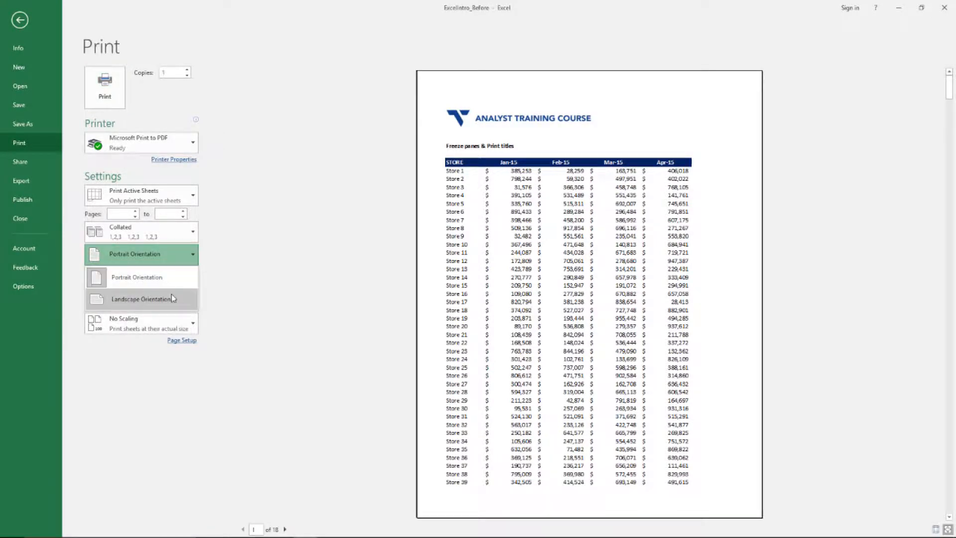
pyautogui.click(172, 297)
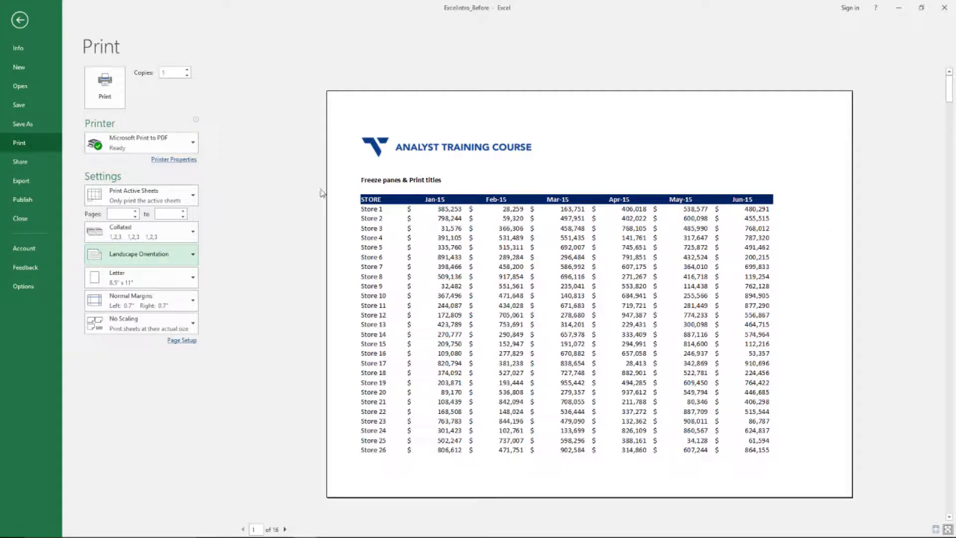
pyautogui.click(190, 283)
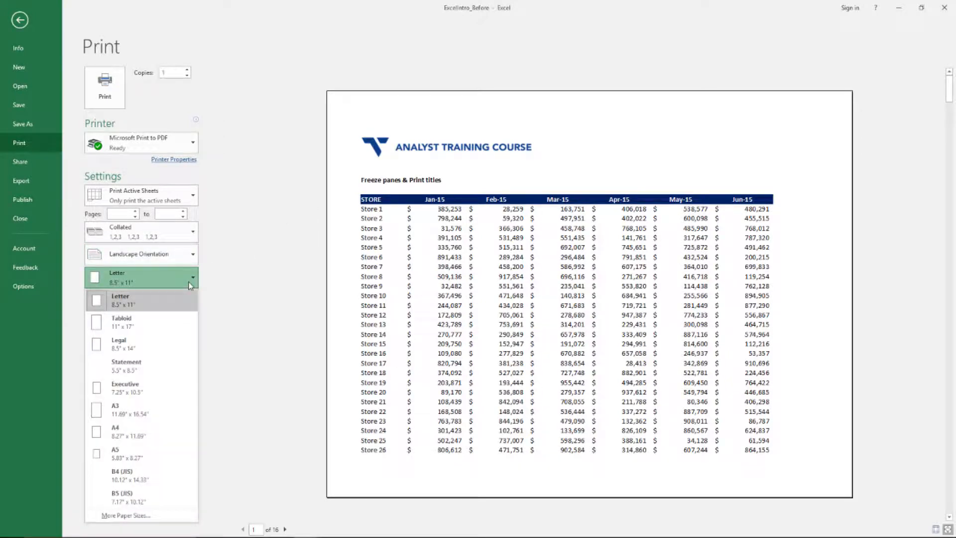
pyautogui.click(183, 345)
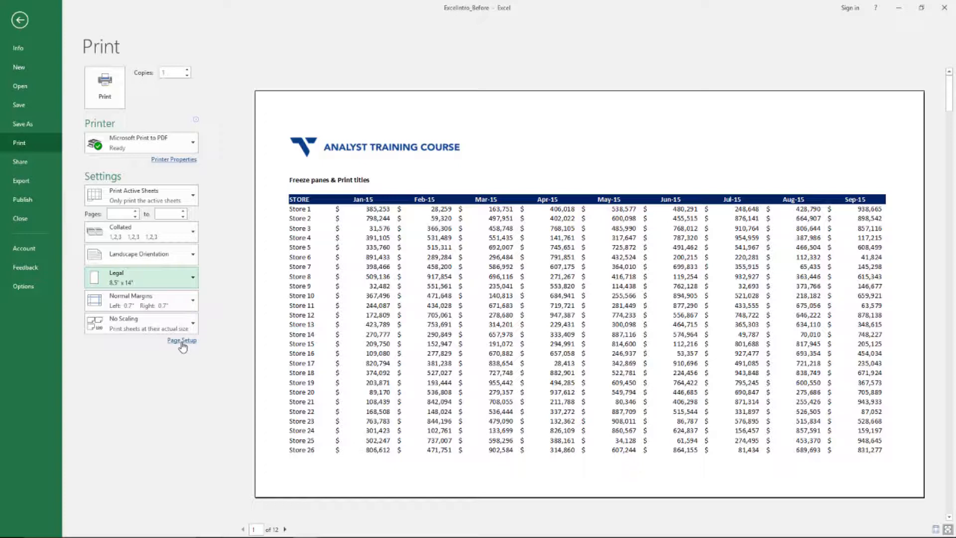
pyautogui.click(170, 309)
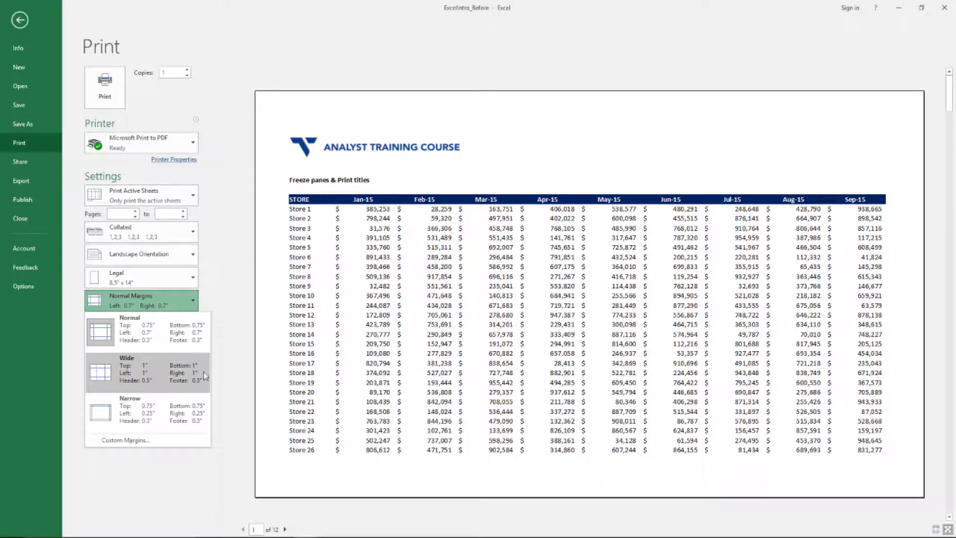
pyautogui.click(136, 410)
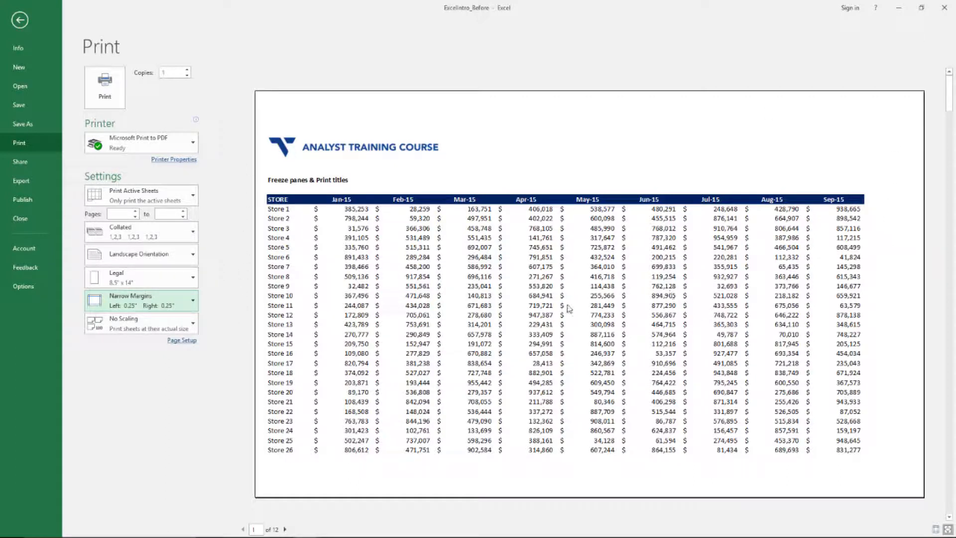
pyautogui.click(190, 330)
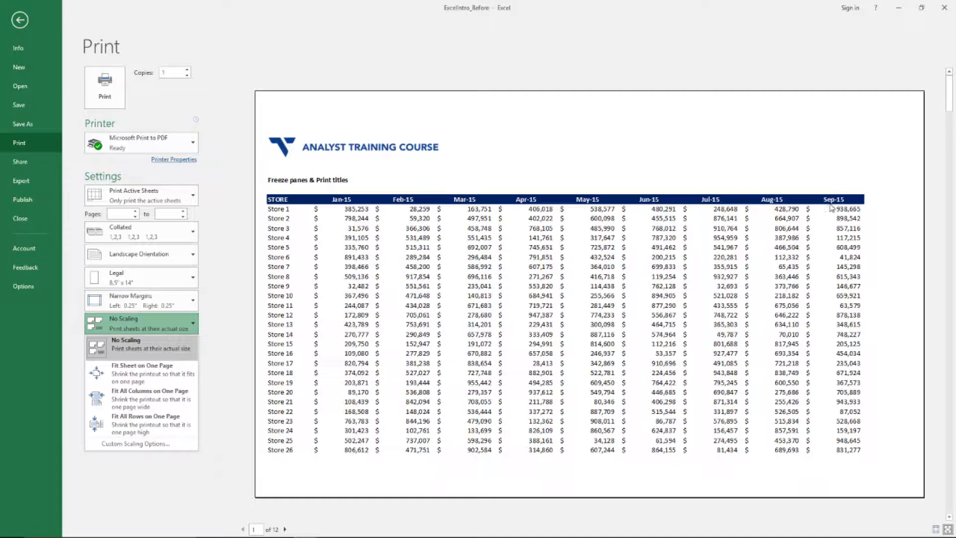
pyautogui.press('Escape')
# - Follow the month headers in row 8 across to May-17 and back to Jan-15 to check the table's width
pyautogui.press('Down')
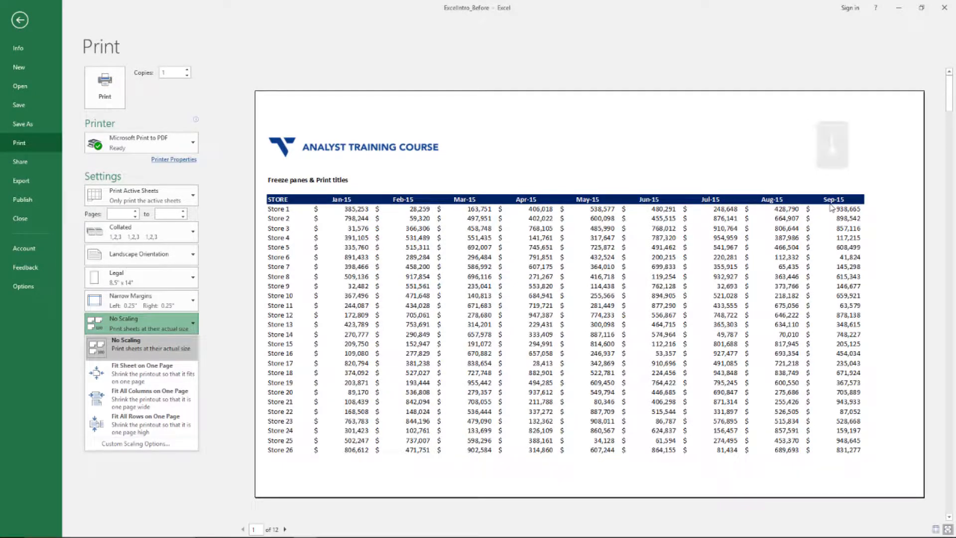
pyautogui.hotkey('ctrl', 'Right')
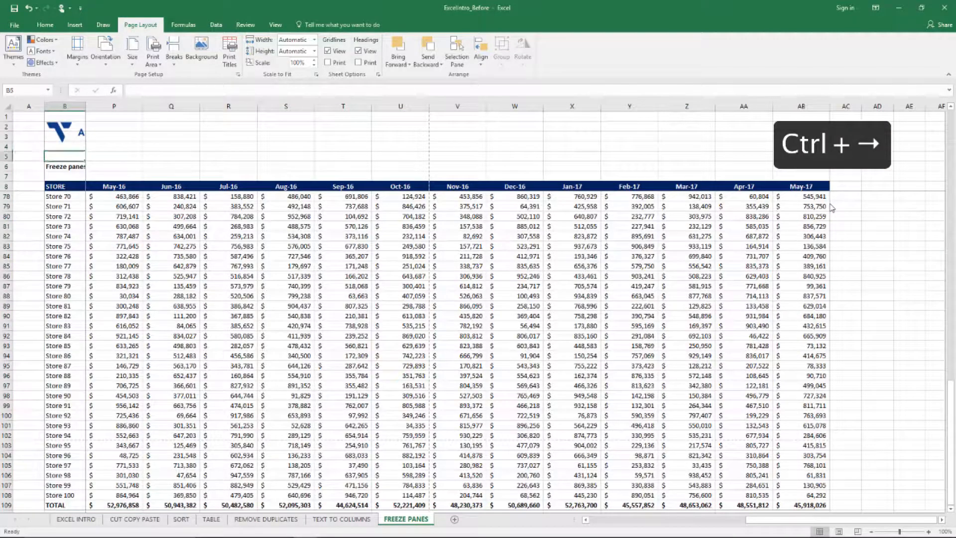
pyautogui.press('Right')
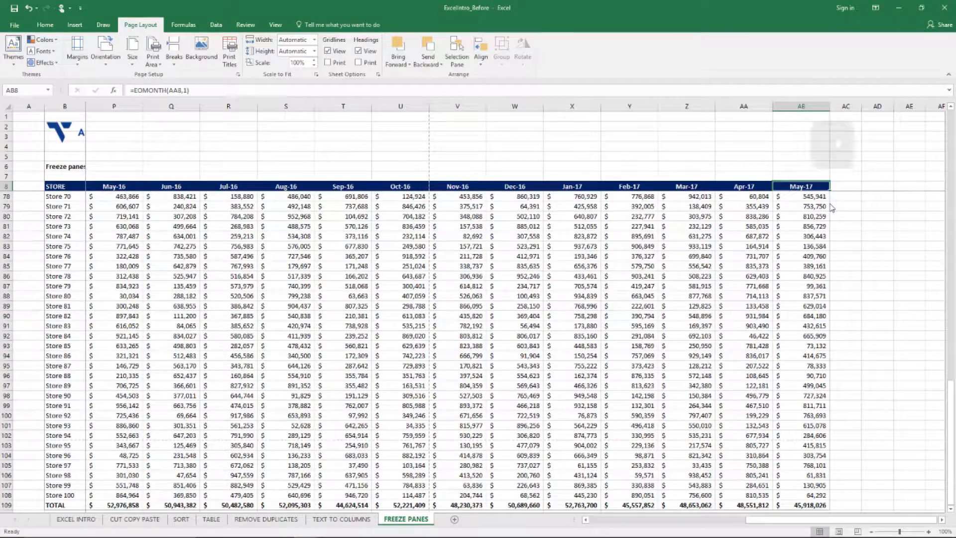
pyautogui.hotkey('ctrl', 'Right')
pyautogui.hotkey('ctrl', 'Left')
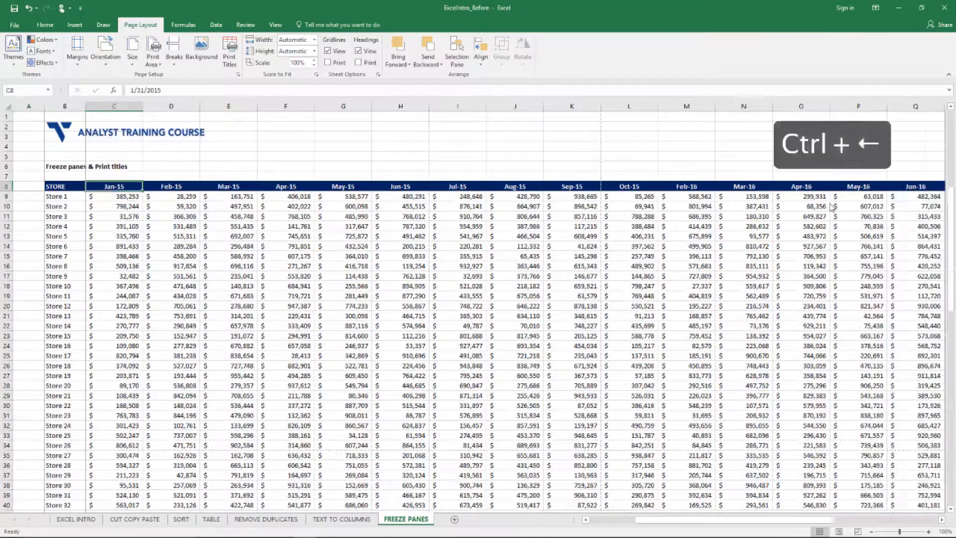
pyautogui.press('Right')
pyautogui.hotkey('ctrl', 'Right')
pyautogui.hotkey('ctrl', 'Left')
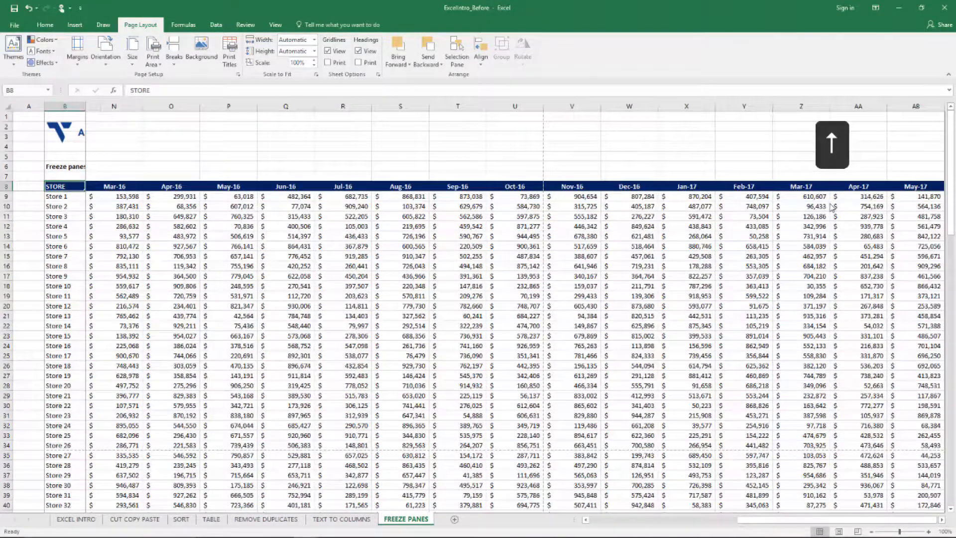
pyautogui.press('Left')
pyautogui.press('Down')
pyautogui.press('Right')
pyautogui.press('Right')
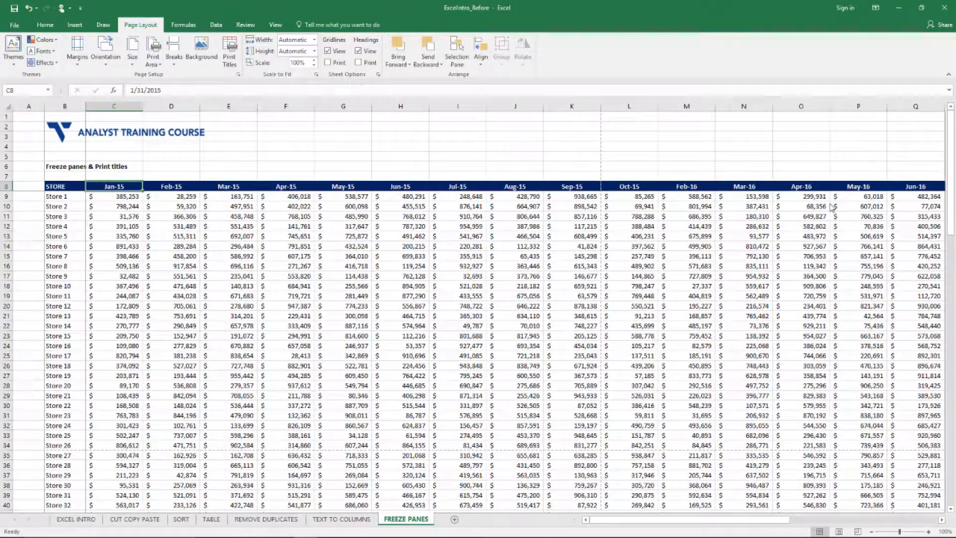
# - Scale the printout to Fit Sheet on One Page, and switch the scaling to Fit All Rows on One Page
pyautogui.hotkey('ctrl', 'p')
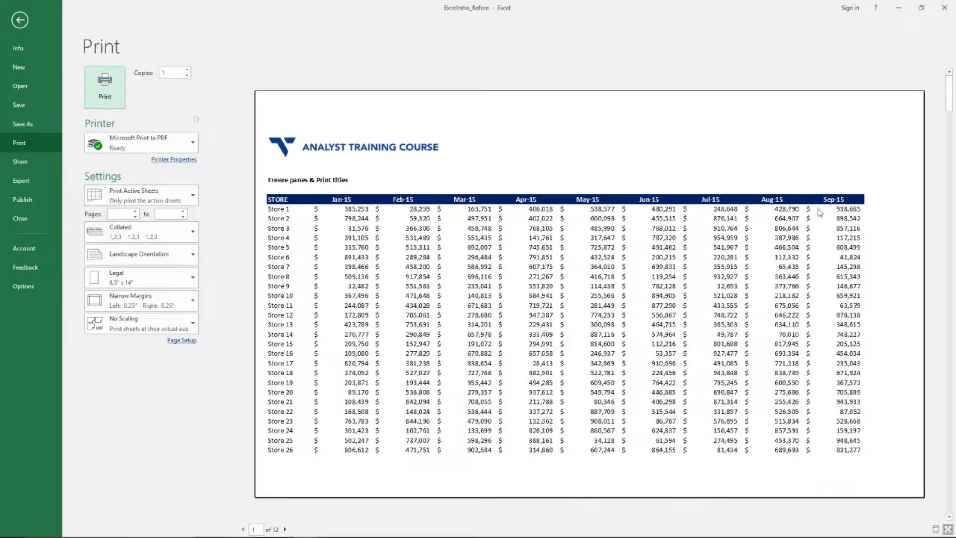
pyautogui.click(178, 326)
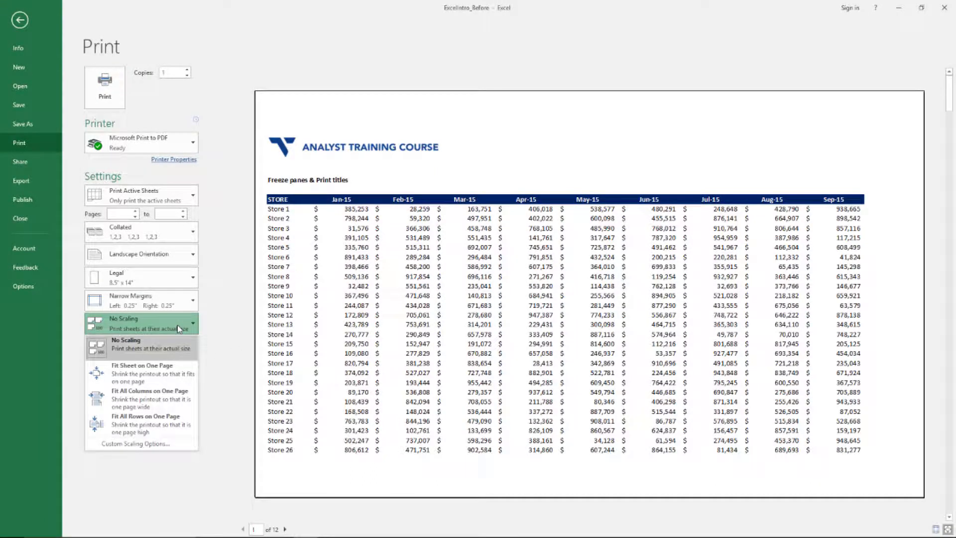
pyautogui.click(178, 374)
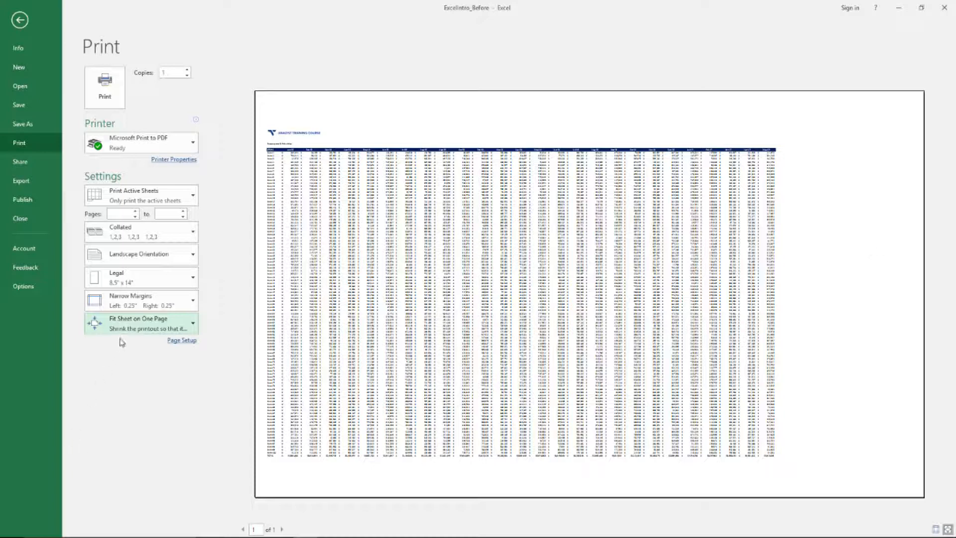
pyautogui.click(134, 323)
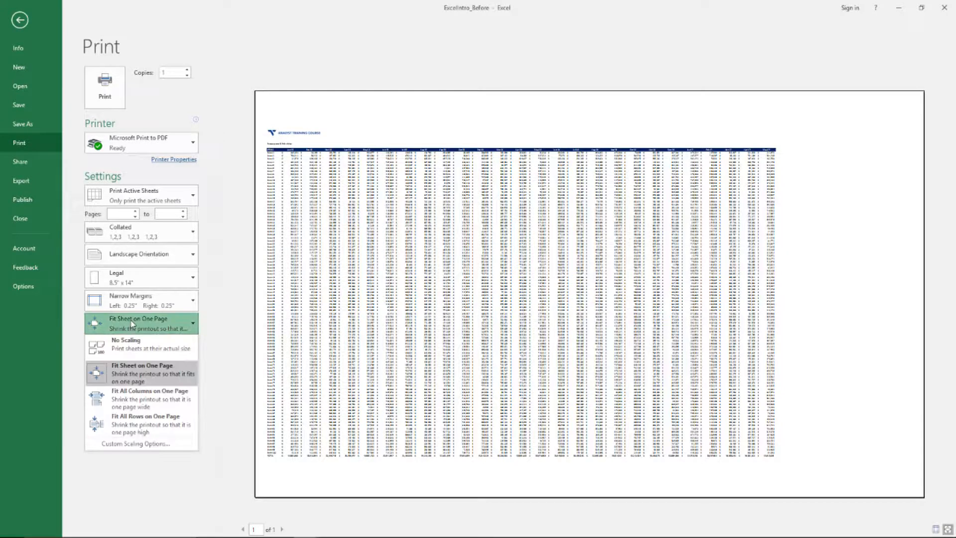
pyautogui.click(158, 424)
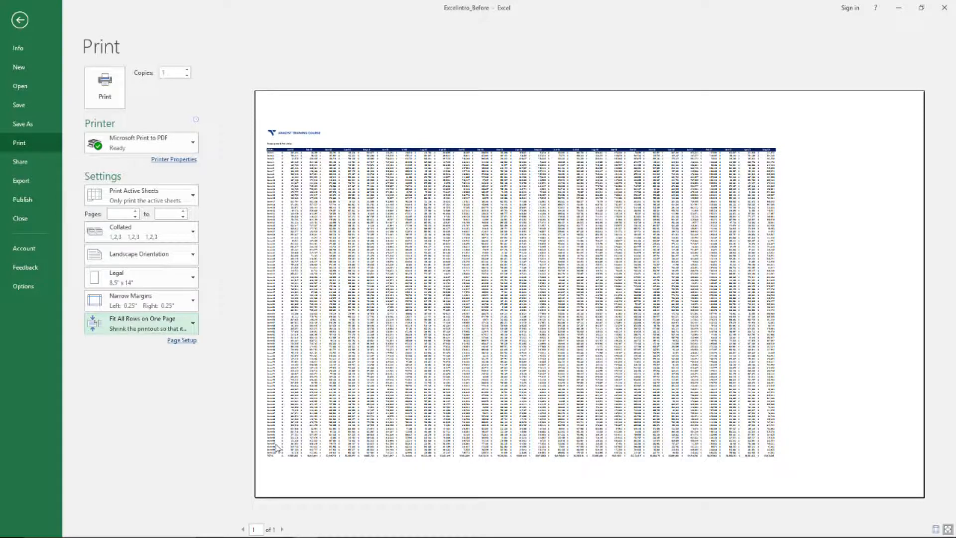
# - Set the print scaling to Fit All Columns on One Page and check the second page of the preview
pyautogui.click(192, 323)
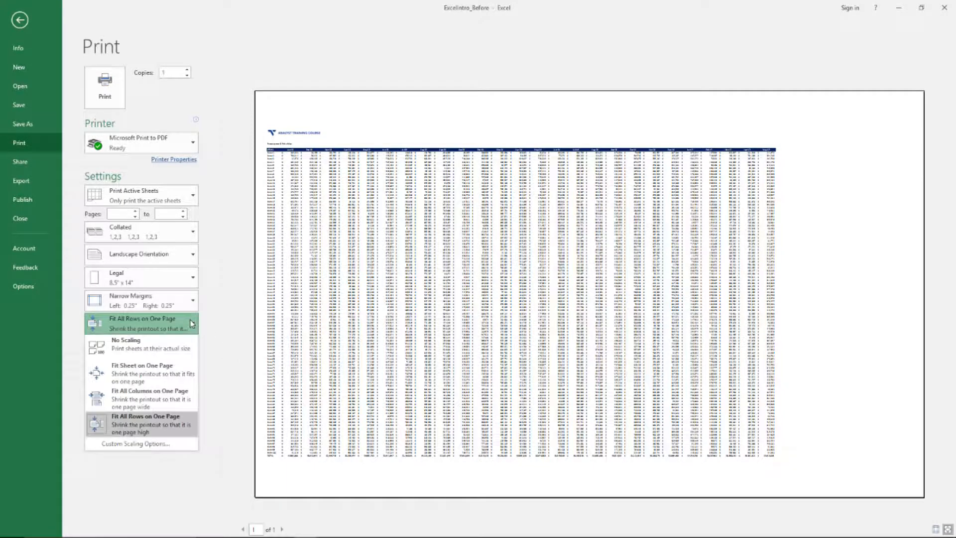
pyautogui.click(186, 398)
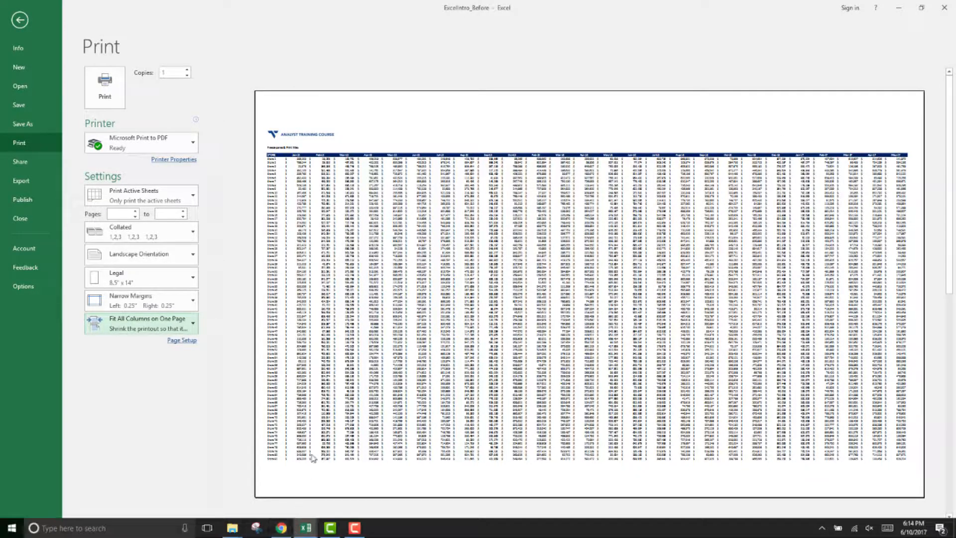
pyautogui.click(281, 529)
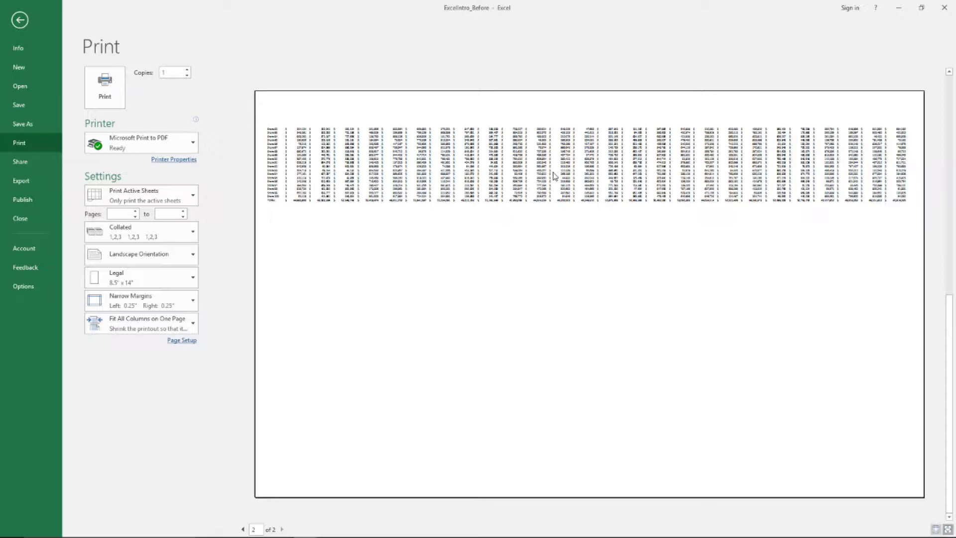
pyautogui.press('Escape')
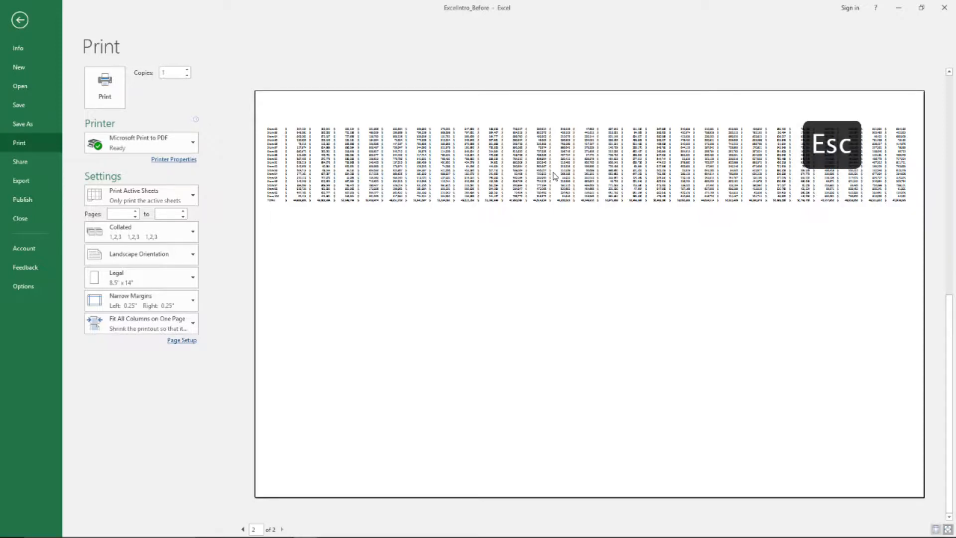
# - Set the print titles so that rows 1 to 8, from the logo down to the month headers, repeat at the top of every page
pyautogui.press('Left')
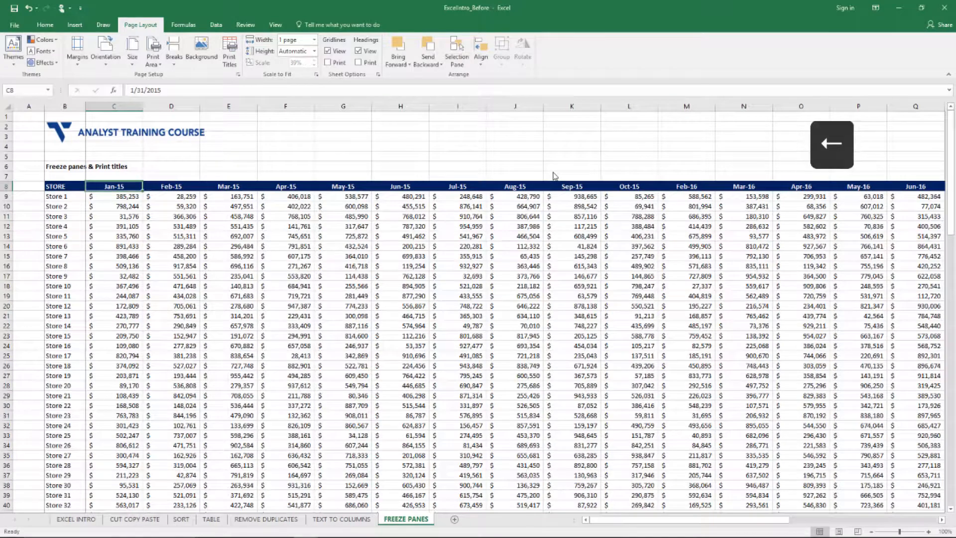
pyautogui.press('Left')
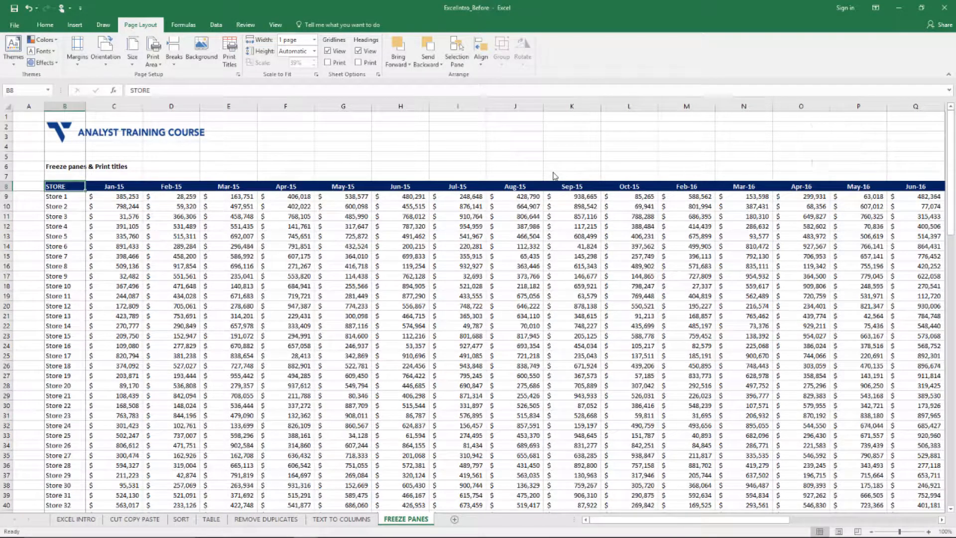
pyautogui.click(235, 61)
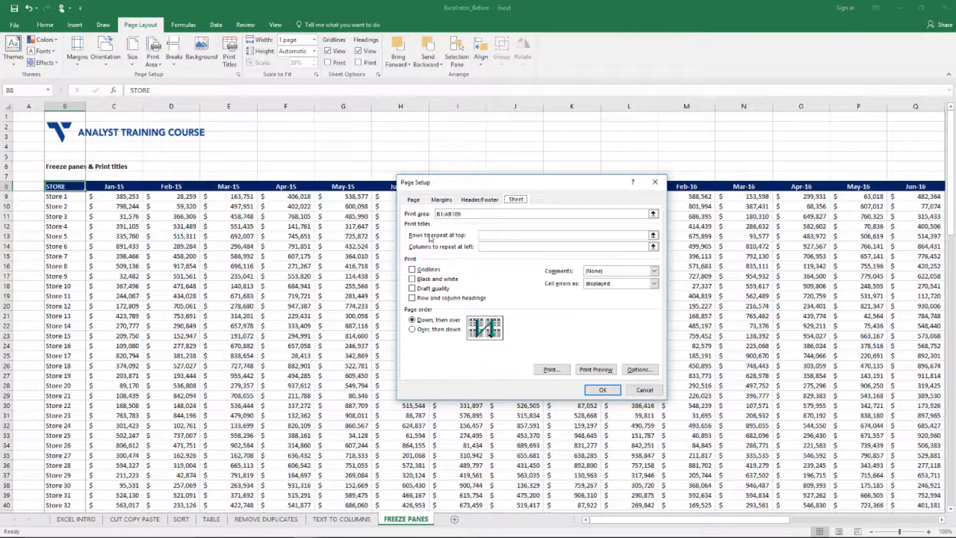
pyautogui.click(652, 236)
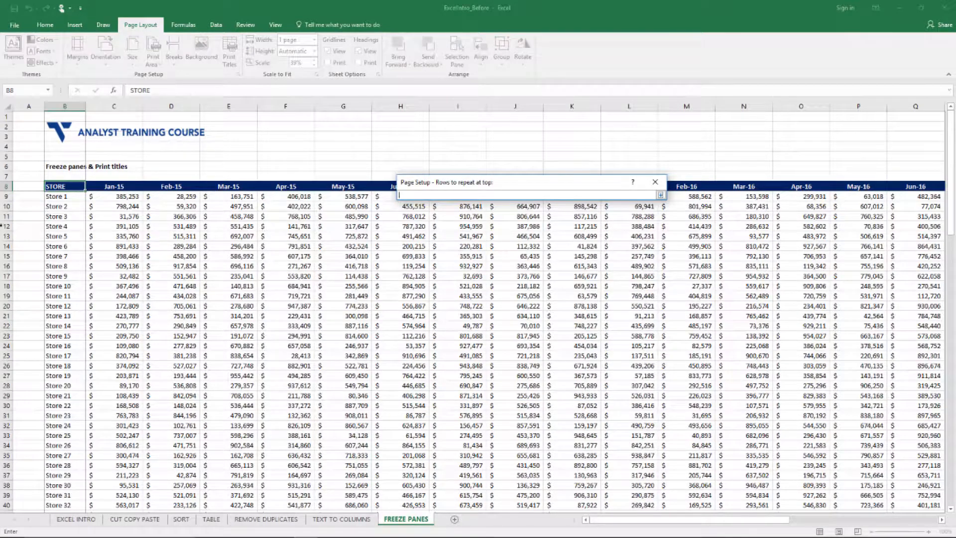
pyautogui.click(4, 115)
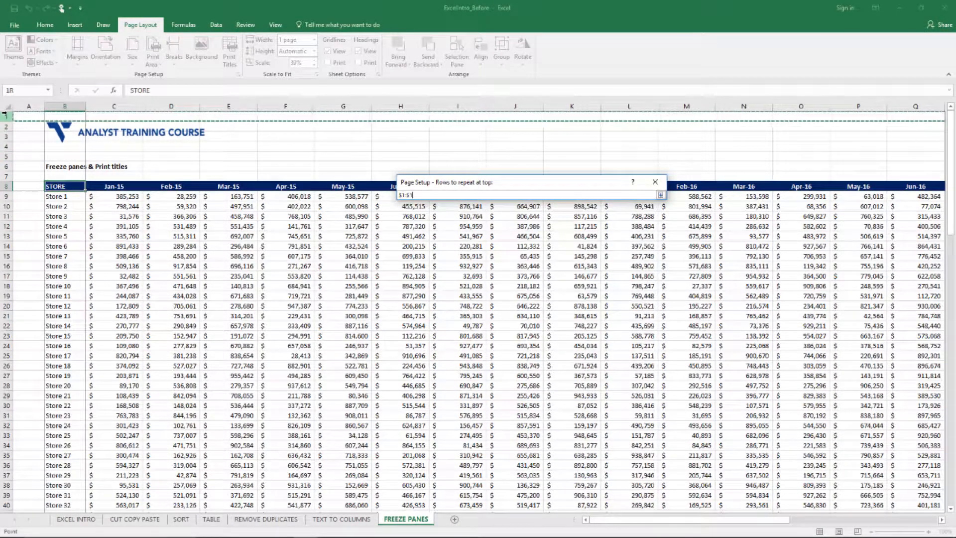
pyautogui.moveTo(4, 115); pyautogui.dragTo(2, 187)
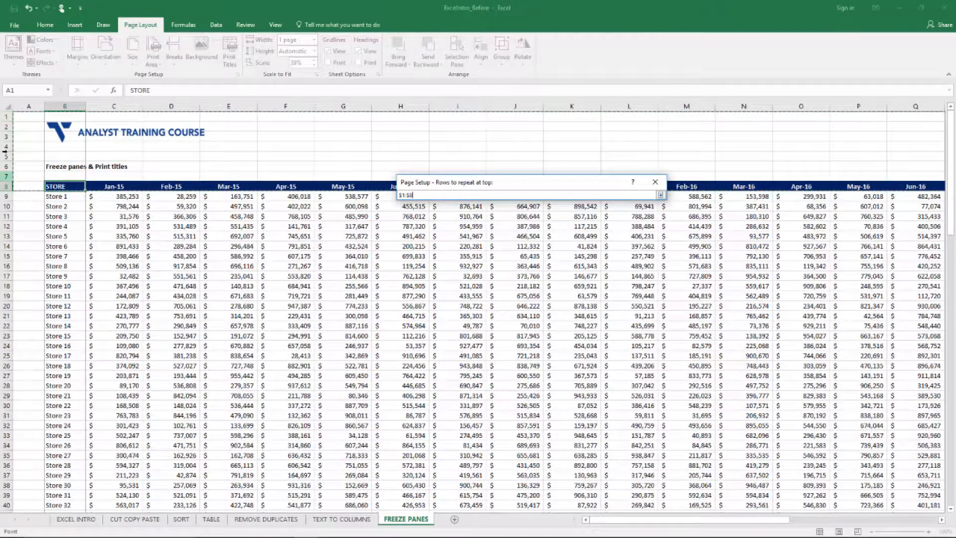
pyautogui.click(5, 115)
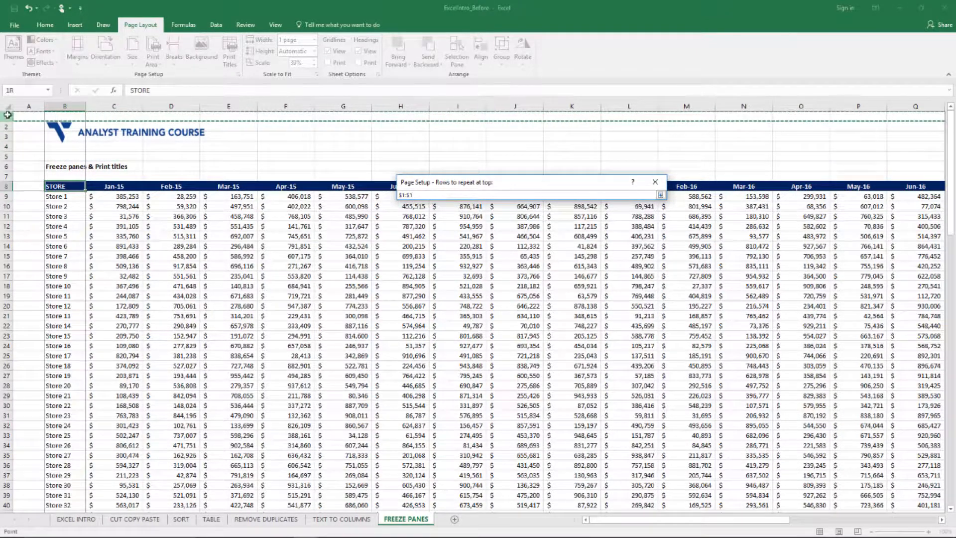
pyautogui.moveTo(4, 138); pyautogui.dragTo(3, 185)
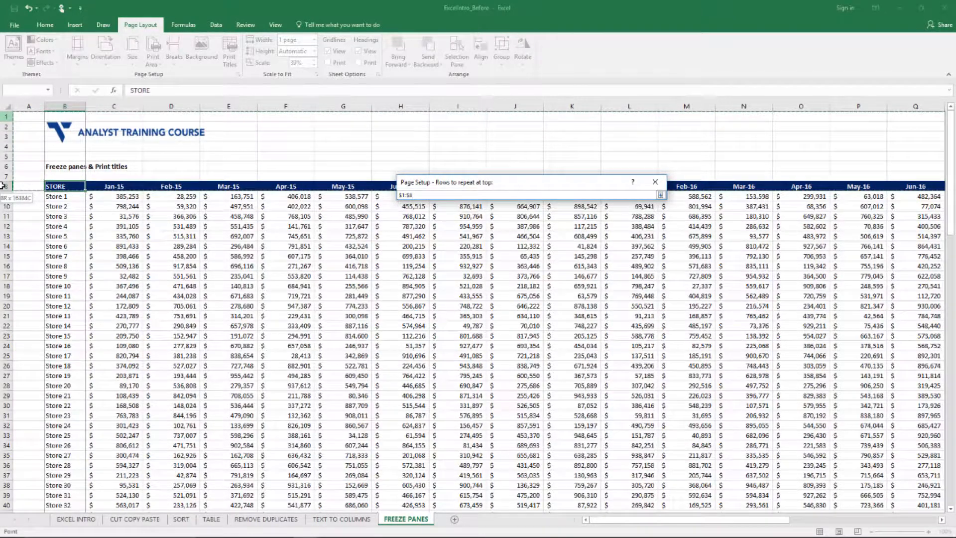
pyautogui.click(26, 115)
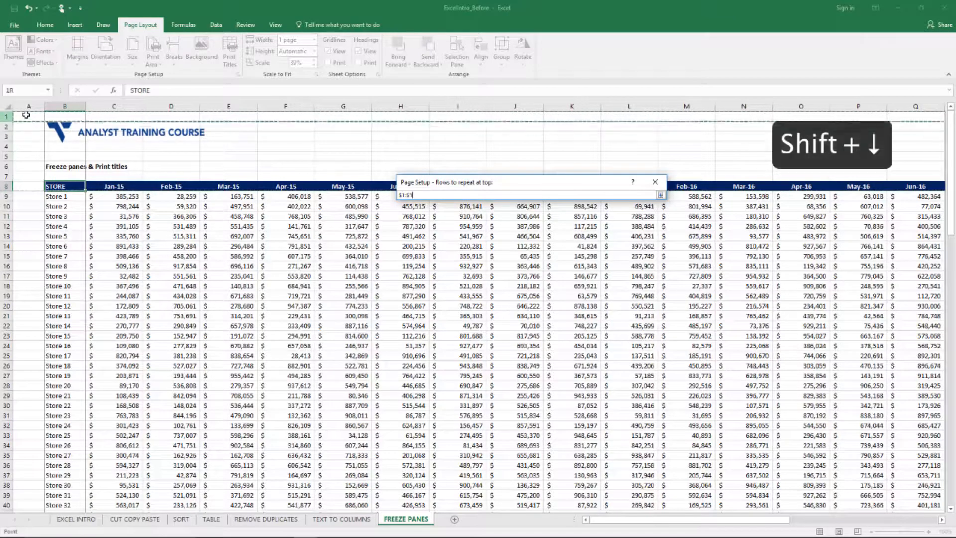
pyautogui.hotkey('shift', 'Down')
pyautogui.hotkey('shift', 'Down')
pyautogui.hotkey('shift', 'Down')
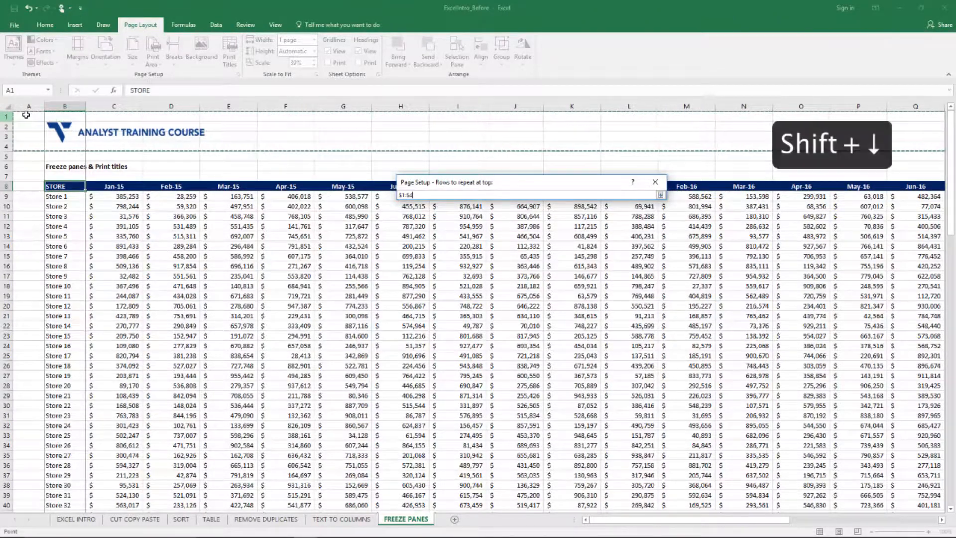
pyautogui.hotkey('shift', 'Down')
pyautogui.hotkey('shift', 'Down')
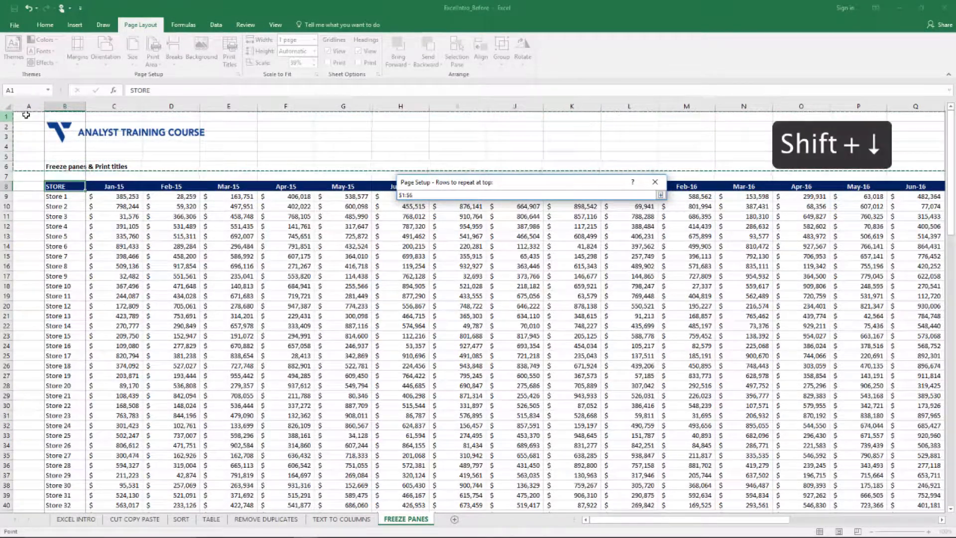
pyautogui.hotkey('shift', 'Down')
pyautogui.hotkey('shift', 'Down')
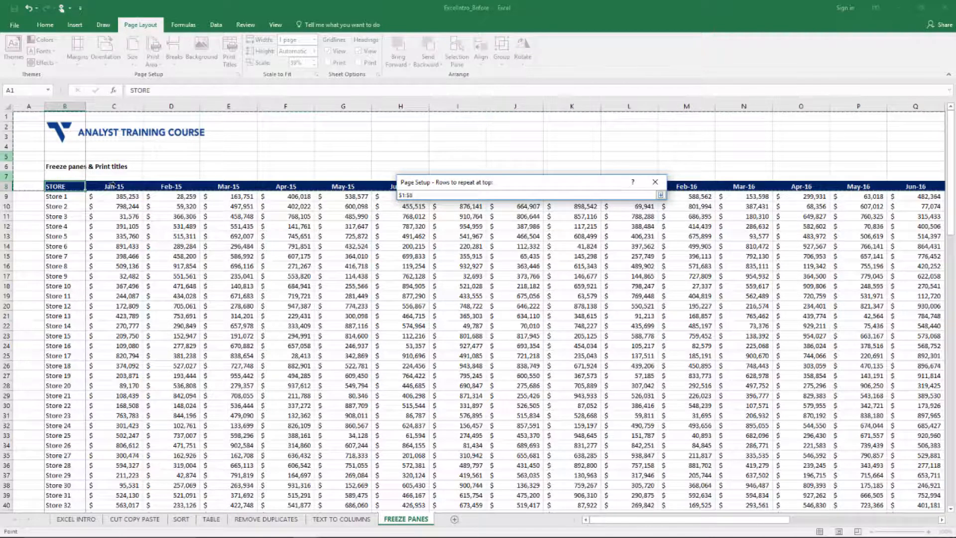
pyautogui.click(661, 195)
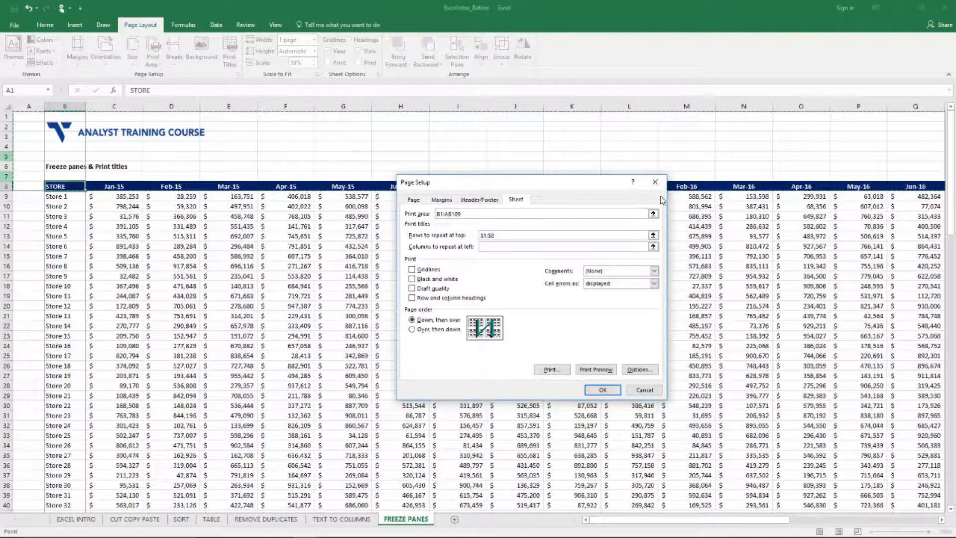
pyautogui.click(613, 392)
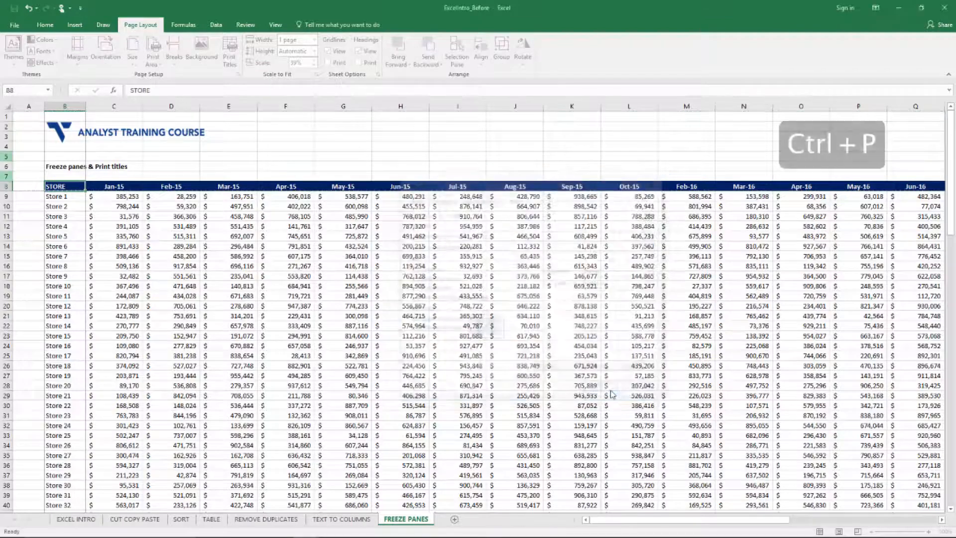
# - Preview both pages of the printout to check the logo and header rows on each, and return to the sheet
pyautogui.hotkey('ctrl', 'p')
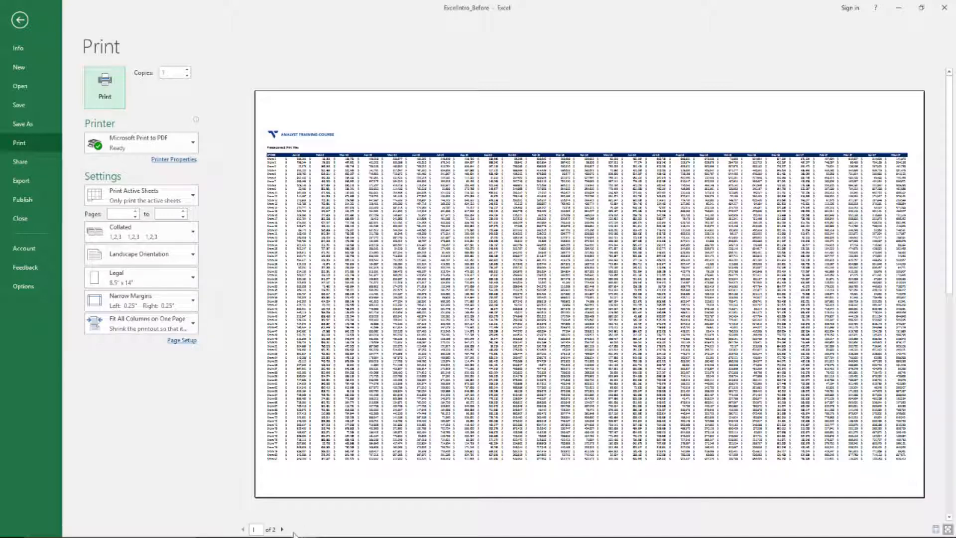
pyautogui.click(283, 529)
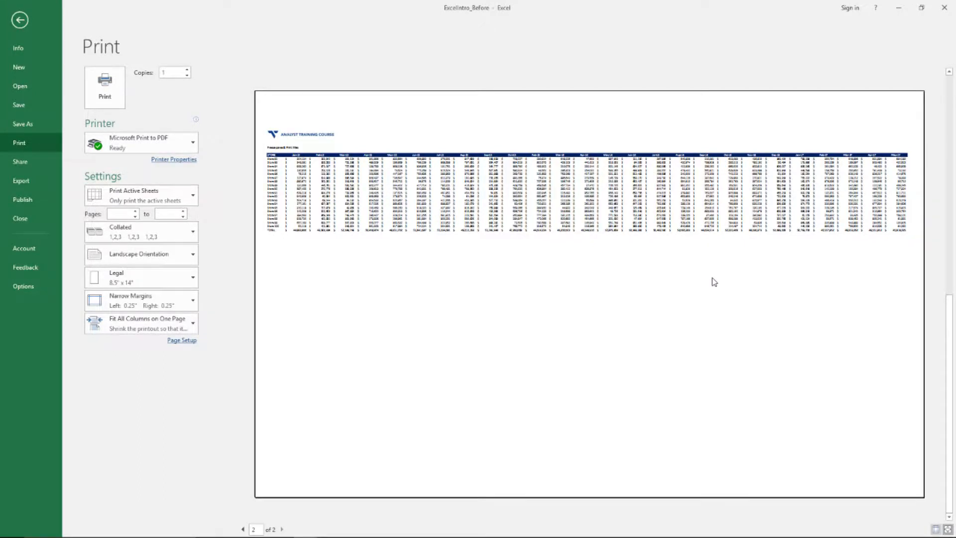
pyautogui.click(243, 529)
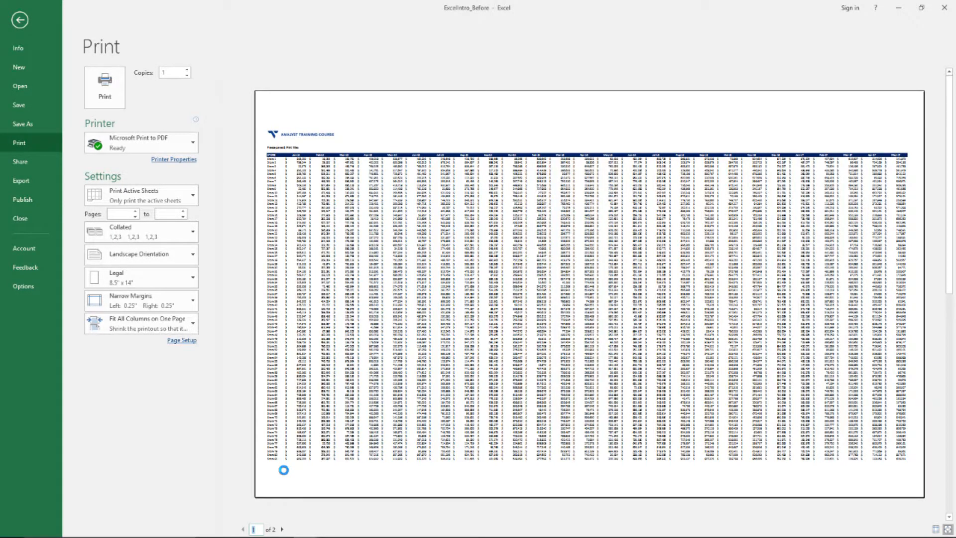
pyautogui.press('Escape')
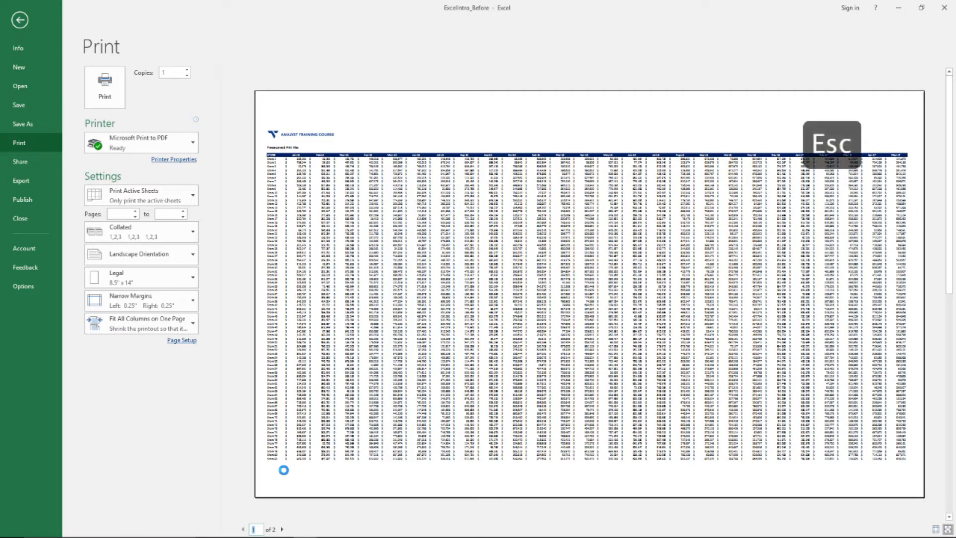